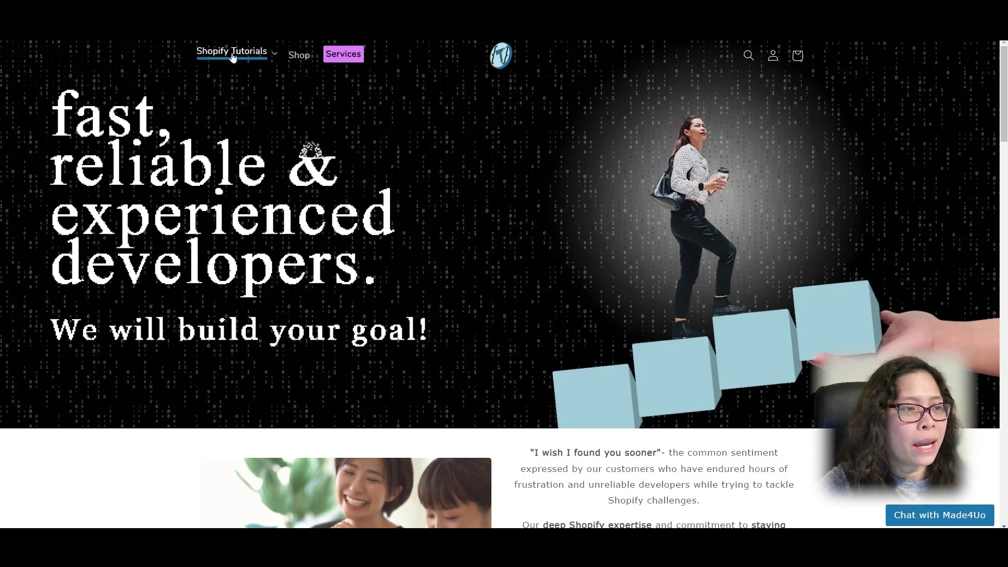
# Step: Open the Enhanced Shopify UI Elements Generator Tool post from the Free Tutorials list
pyautogui.click(260, 56)
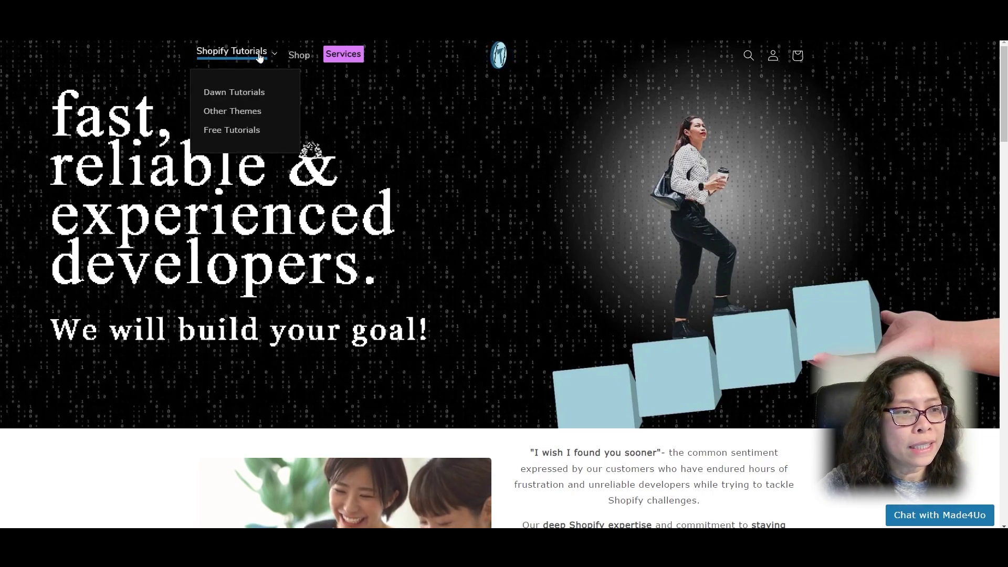
pyautogui.click(232, 130)
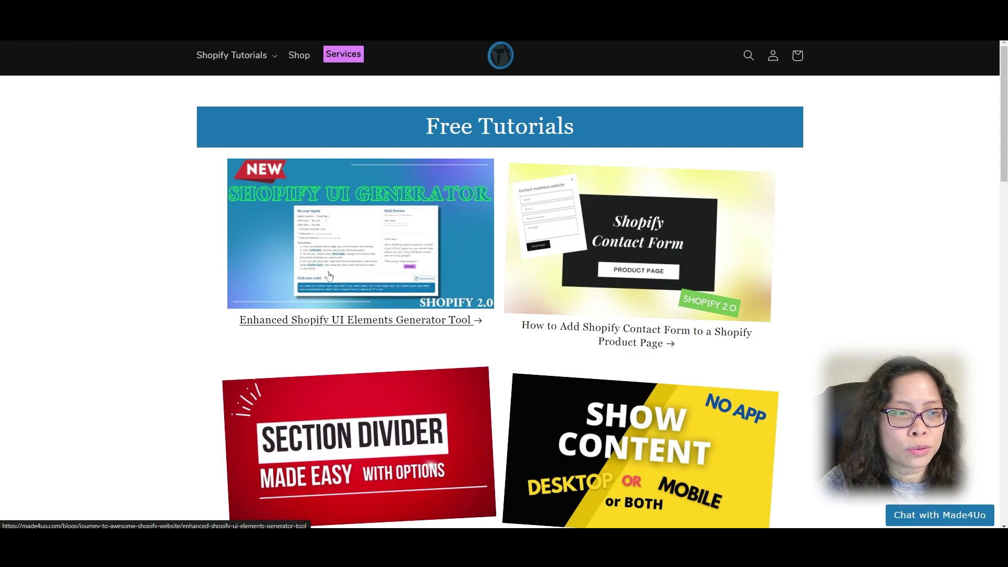
pyautogui.click(349, 264)
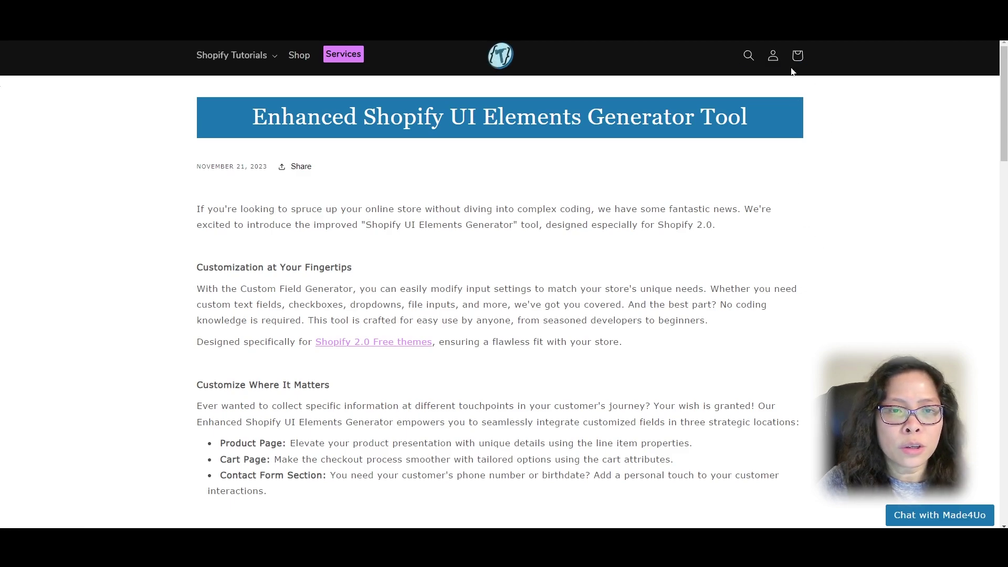
# Step: Log in to the Made4Uo account with the account e-mail and password
pyautogui.moveTo(772, 59)
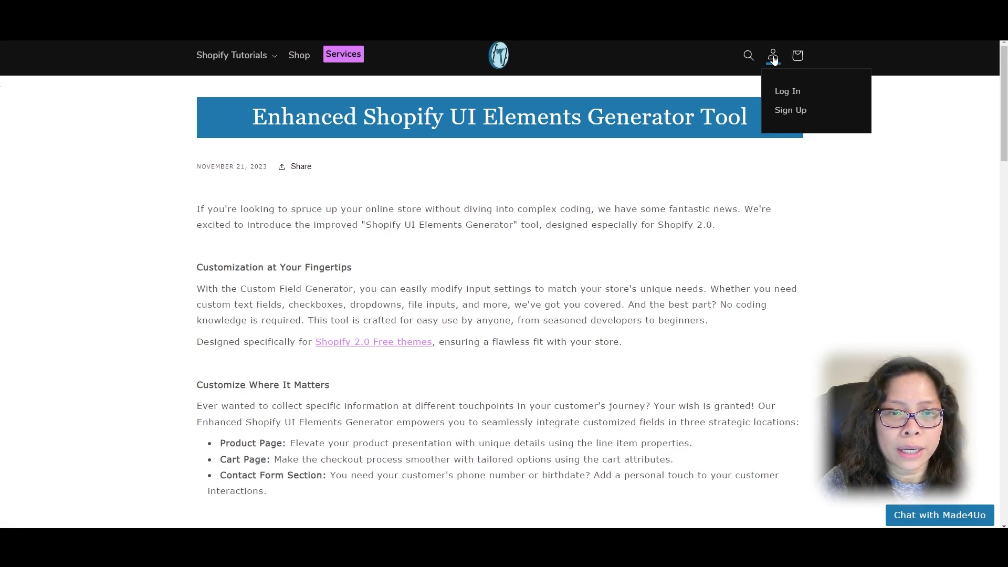
pyautogui.click(787, 94)
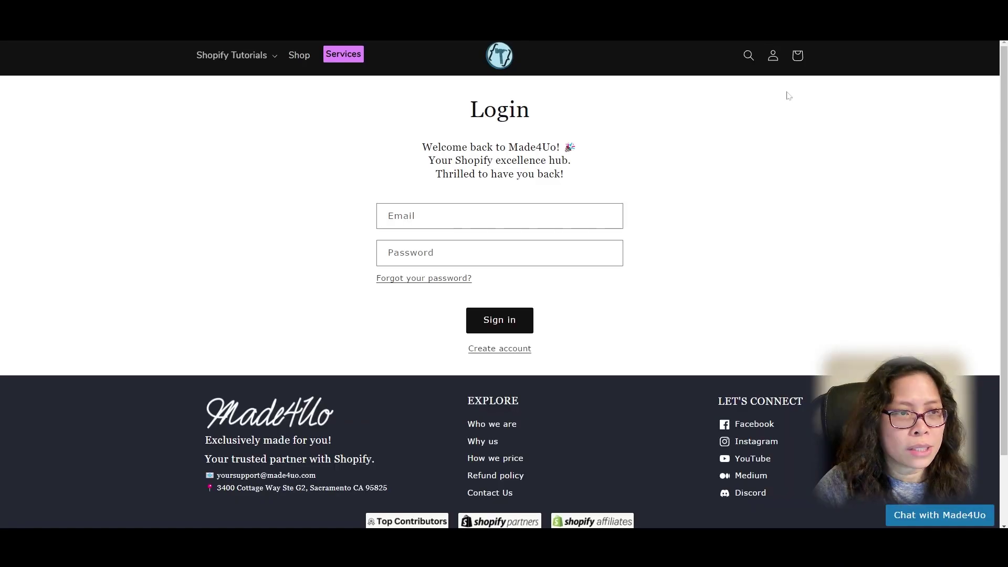
pyautogui.press('Tab')
pyautogui.write('***')
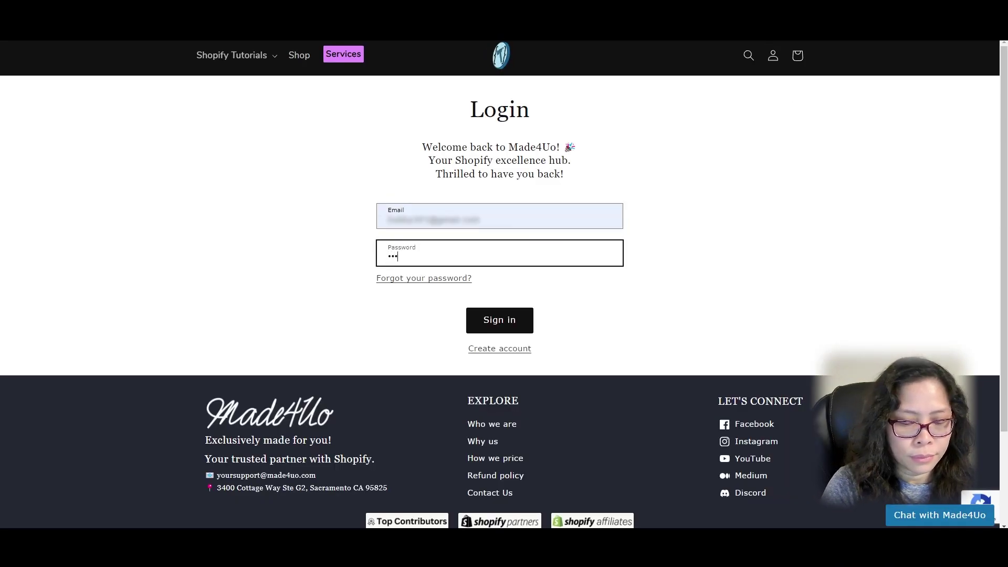
pyautogui.write('*****')
pyautogui.press('Return')
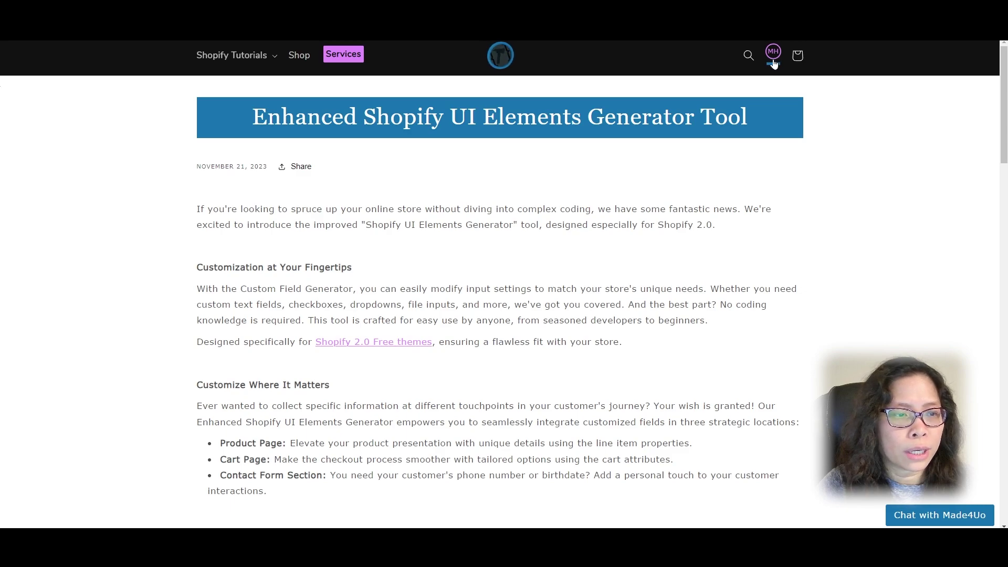
# Step: Scroll to the generator and keep Product Page as the field location
pyautogui.scroll(-8, 773, 64)
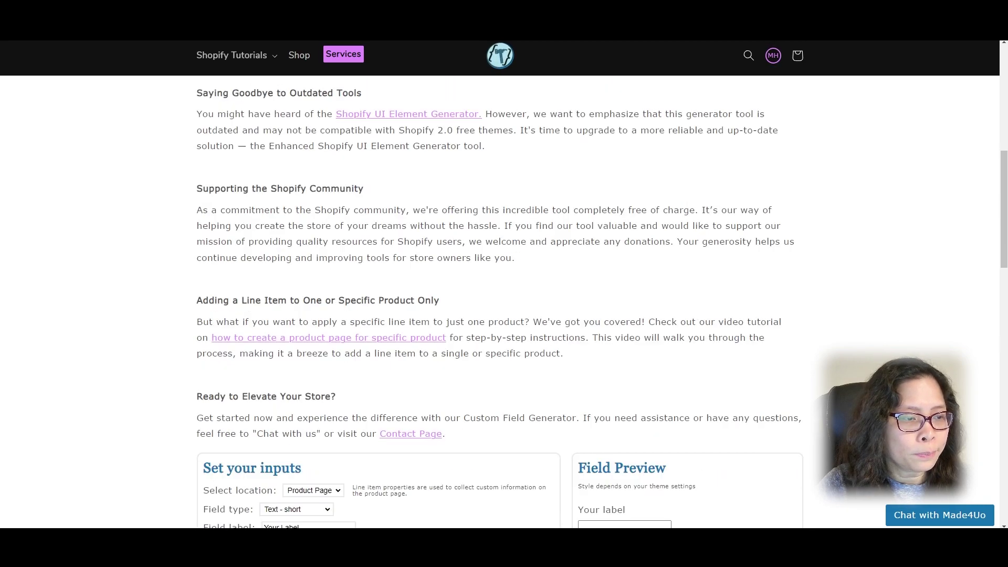
pyautogui.scroll(-6, 687, 166)
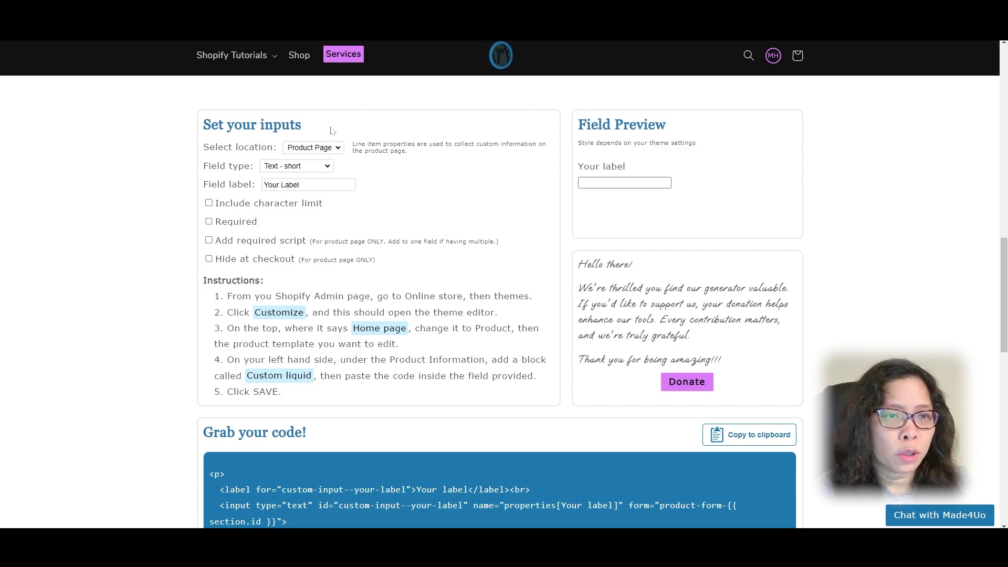
pyautogui.click(318, 152)
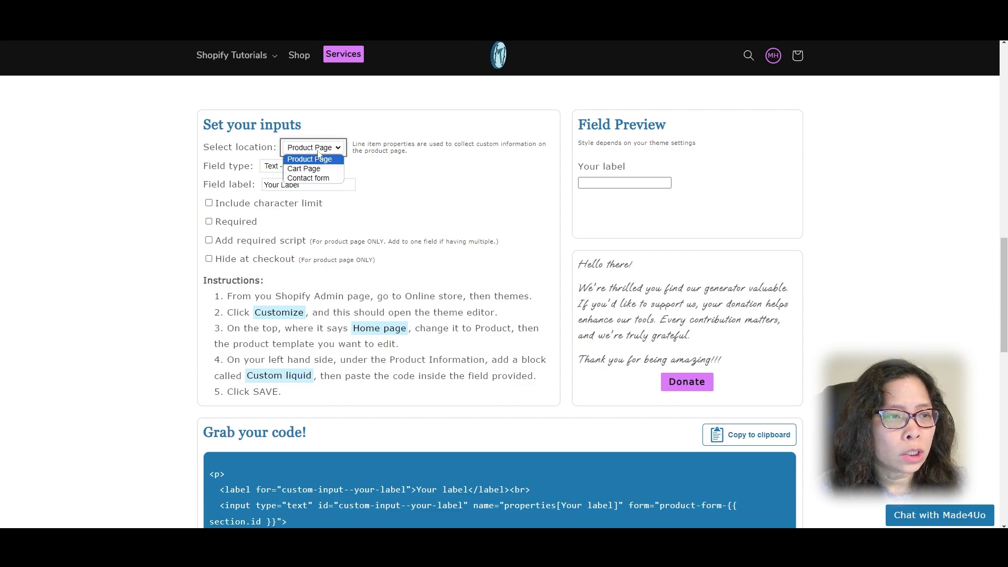
pyautogui.click(384, 173)
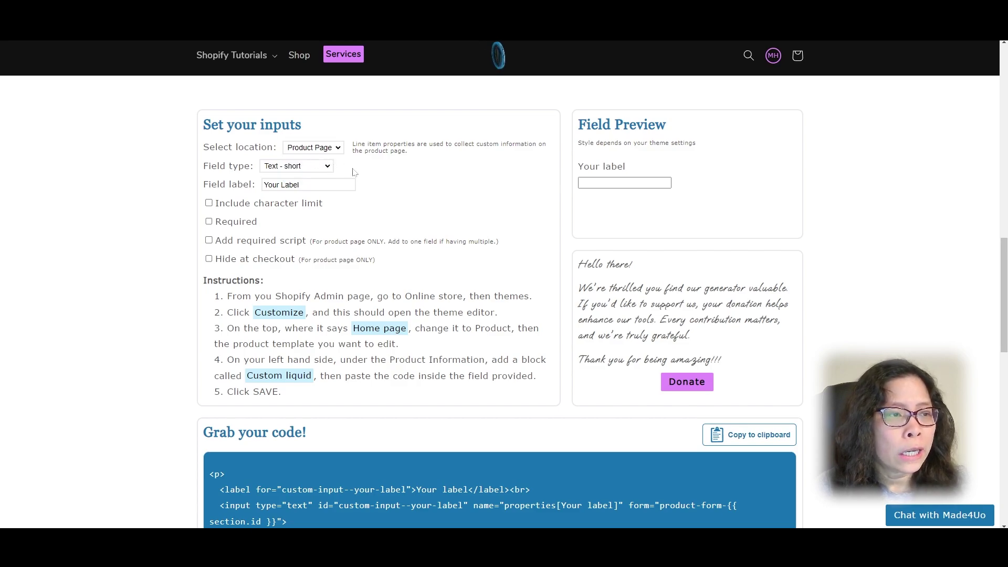
# Step: Set the field type to Text - long and the field label to 'My label'
pyautogui.click(315, 166)
pyautogui.press('Escape')
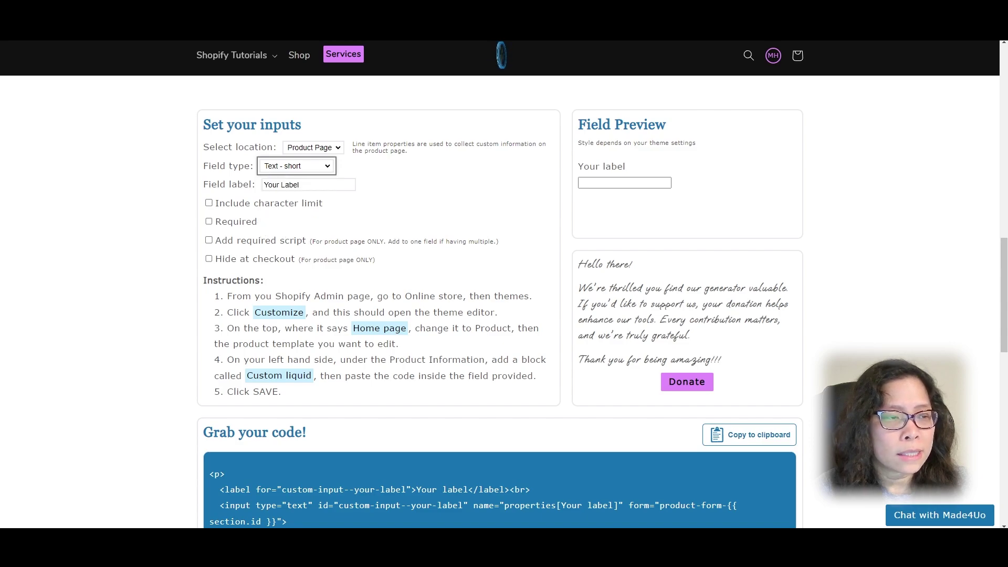
pyautogui.press('Down')
pyautogui.moveTo(355, 184); pyautogui.dragTo(205, 182)
pyautogui.write('My')
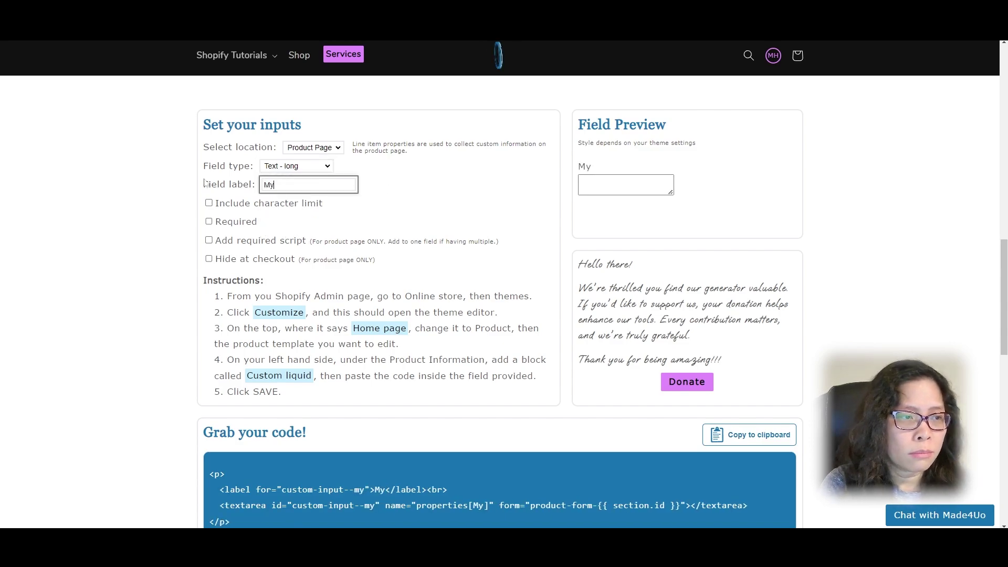
pyautogui.write(' label')
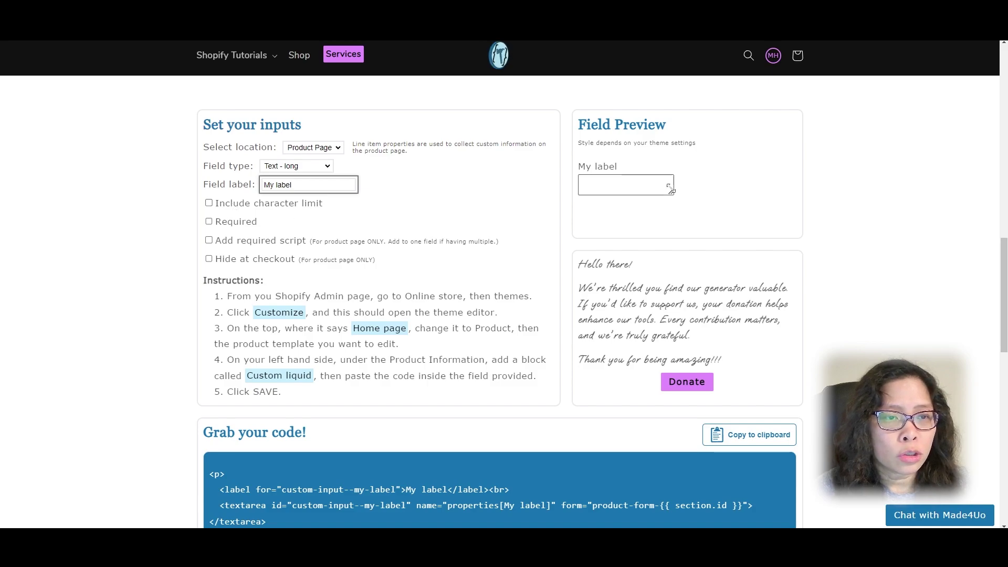
pyautogui.click(278, 203)
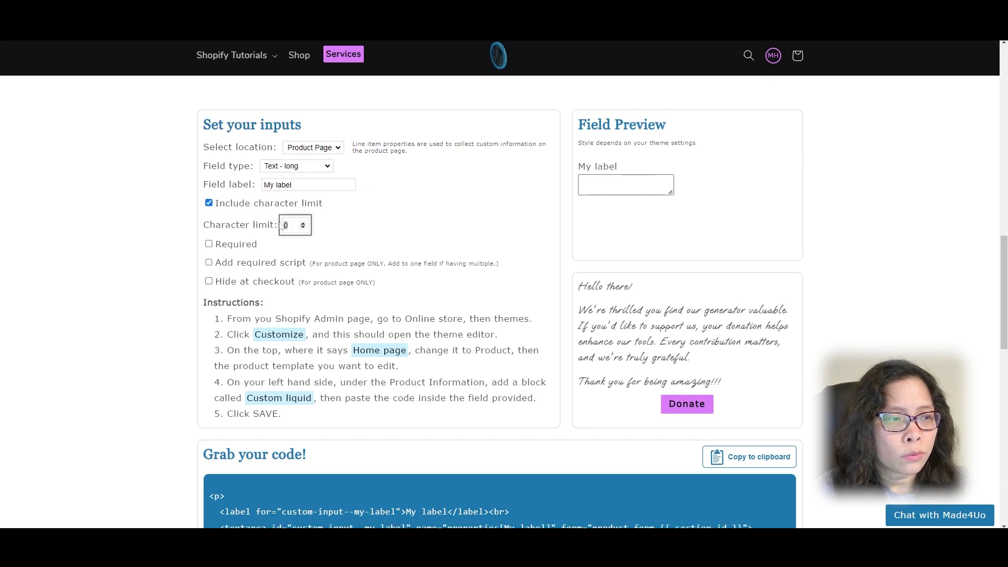
pyautogui.click(617, 199)
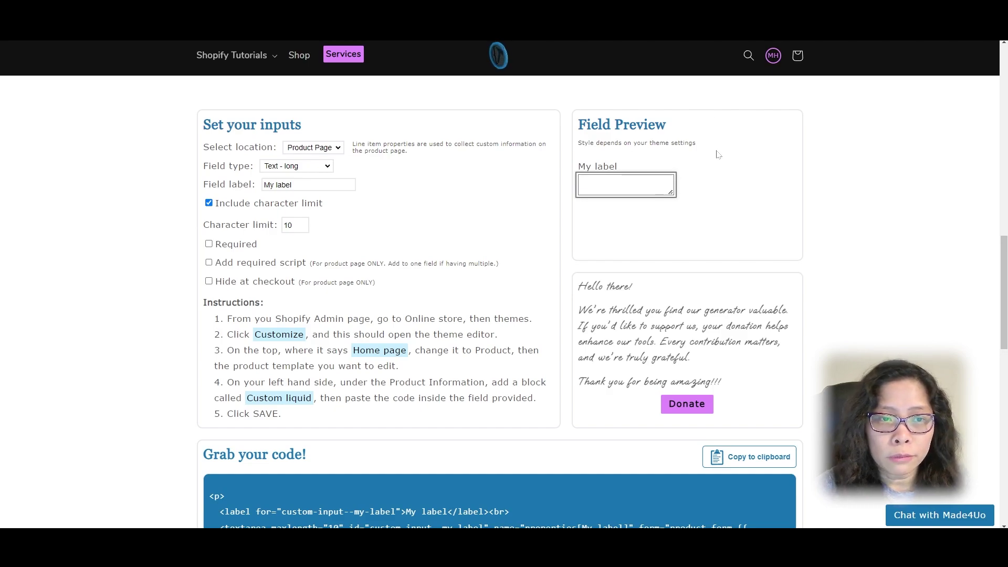
pyautogui.write('123')
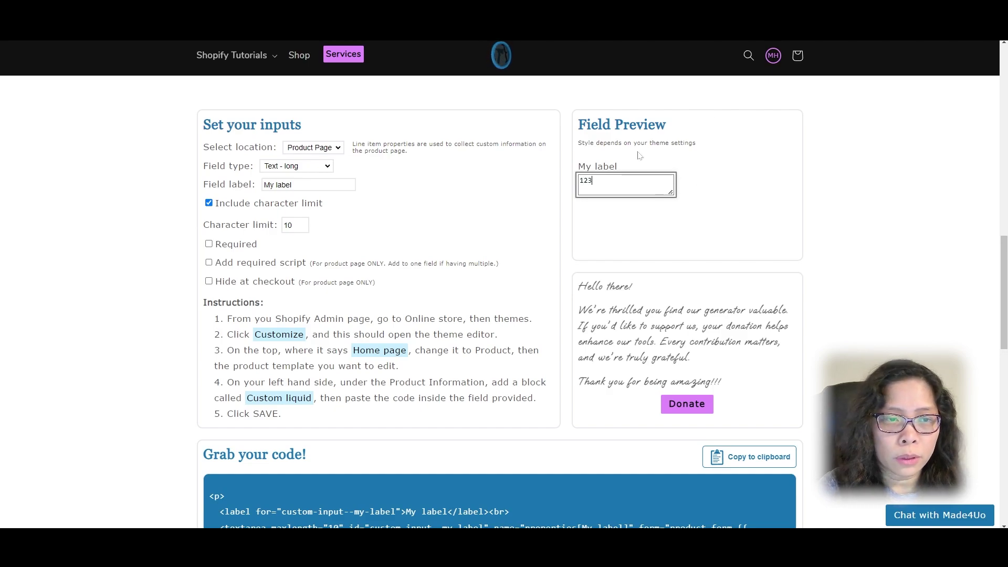
pyautogui.write('4567')
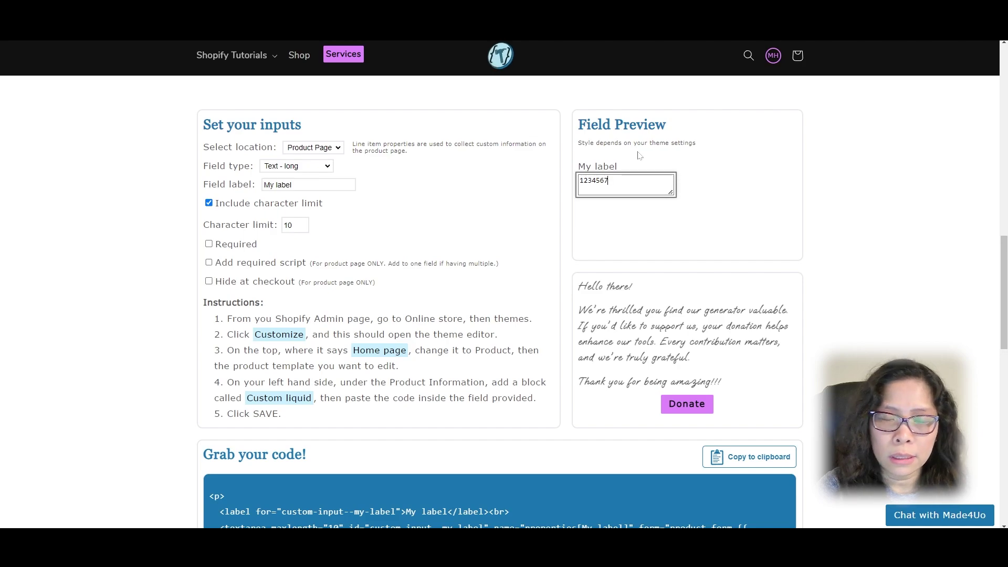
pyautogui.write('890')
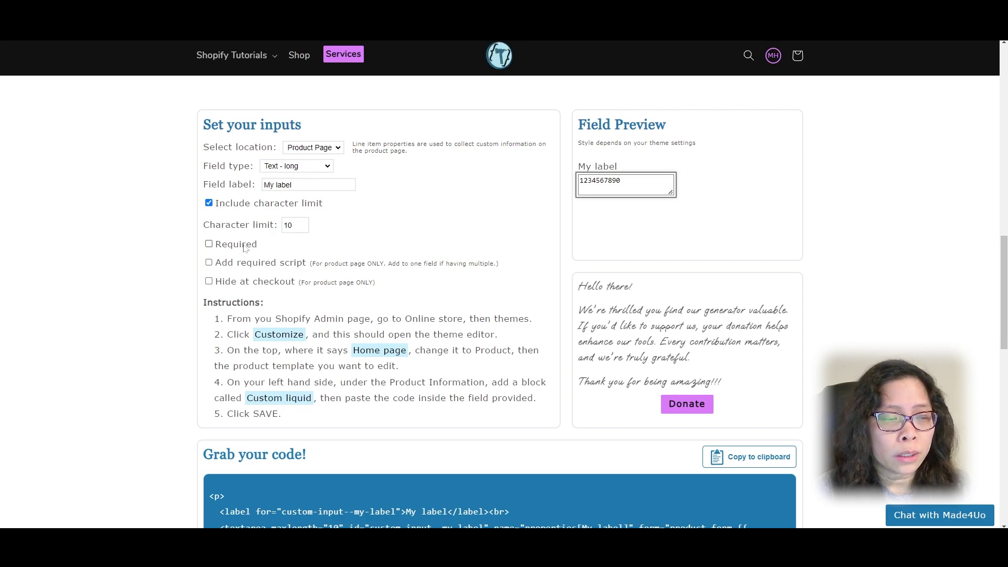
pyautogui.click(244, 246)
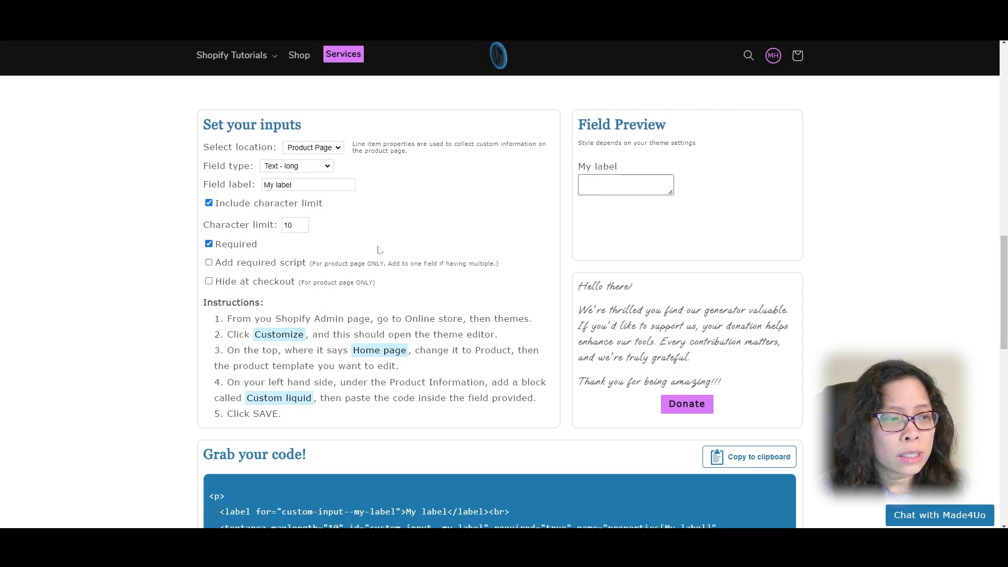
pyautogui.scroll(-1, 377, 249)
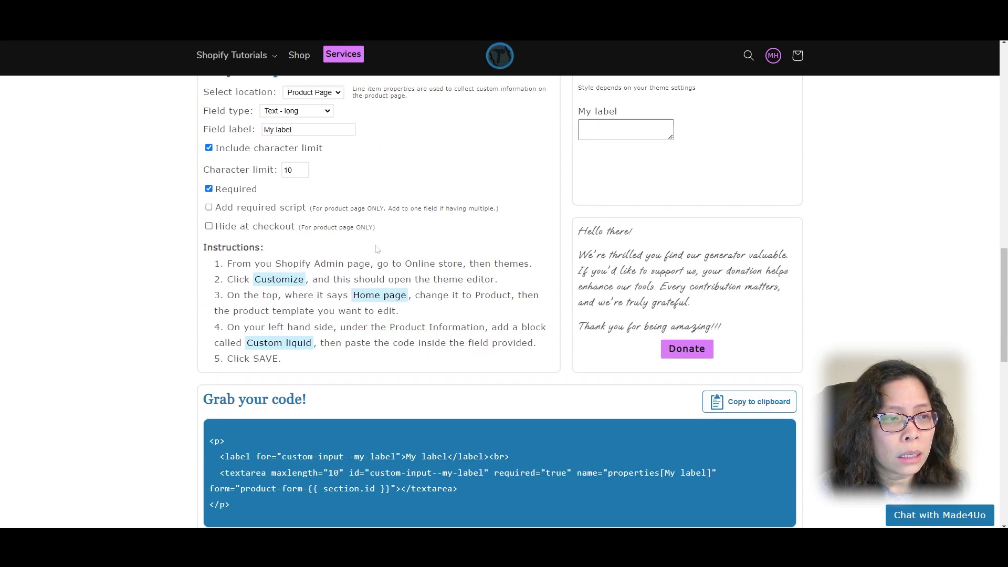
# Step: Add the required-field script to the code, keeping Text - long as the field type
pyautogui.click(227, 212)
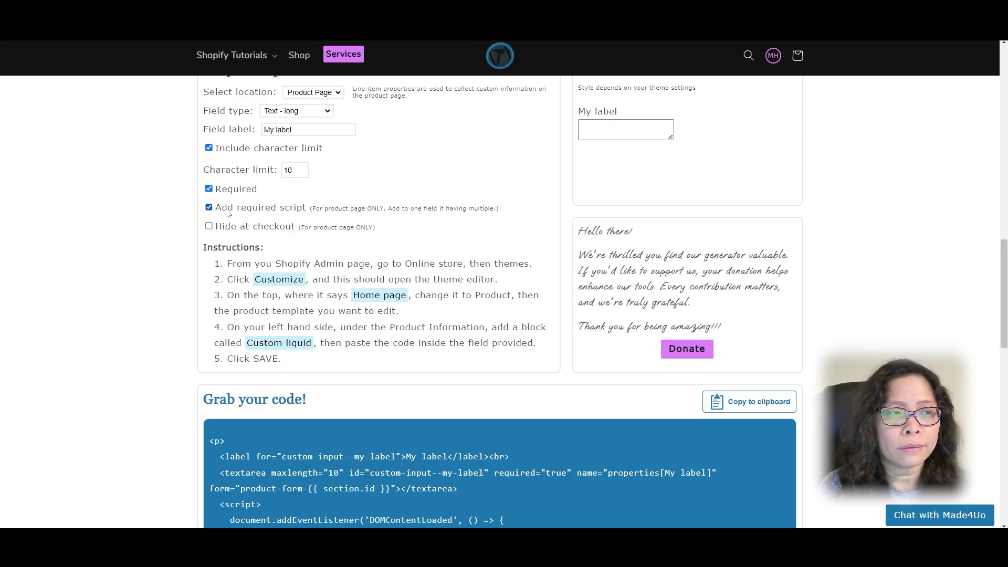
pyautogui.click(310, 112)
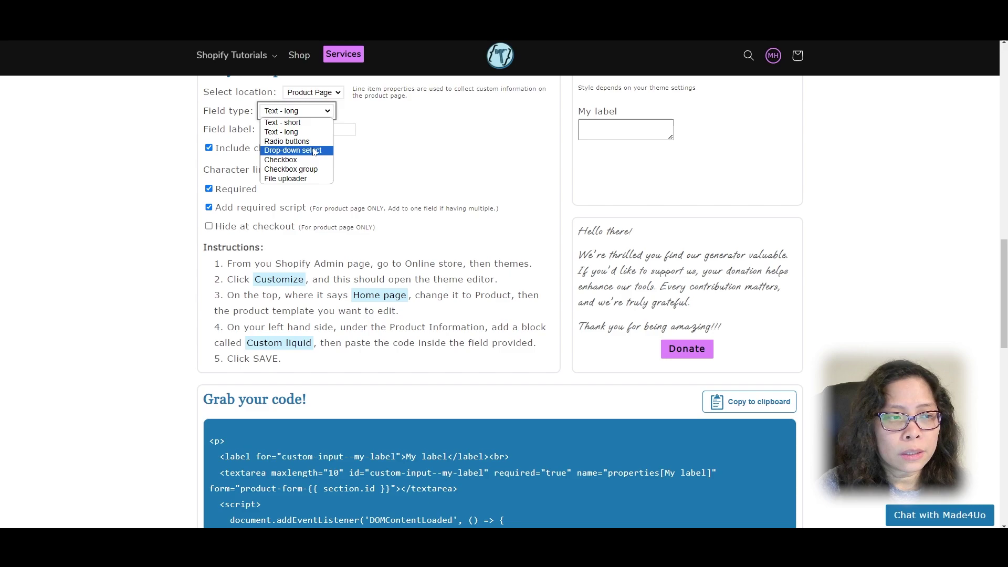
pyautogui.click(370, 151)
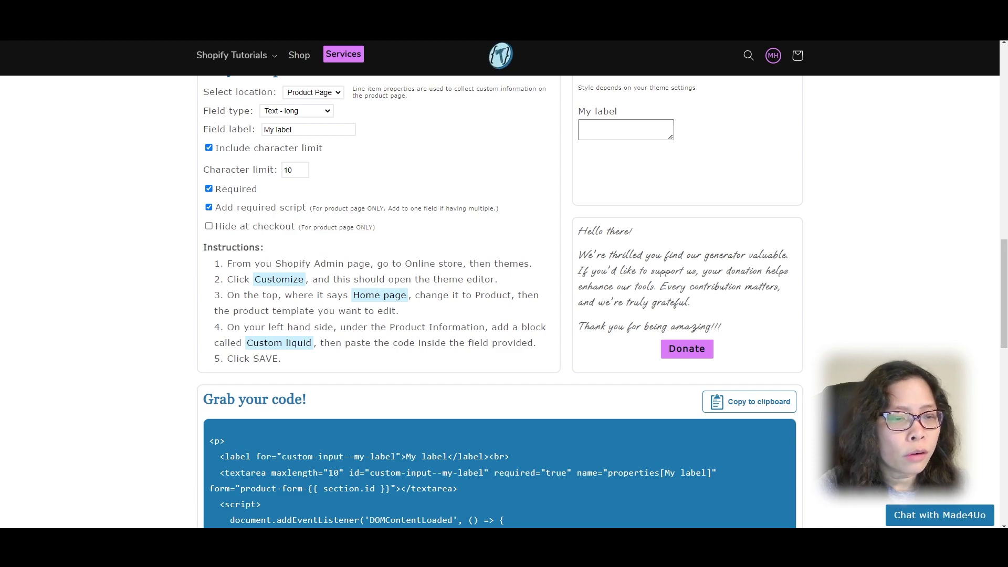
# Step: Scroll down the generator and switch over to the Shopify admin Home page
pyautogui.scroll(-1, 498, 301)
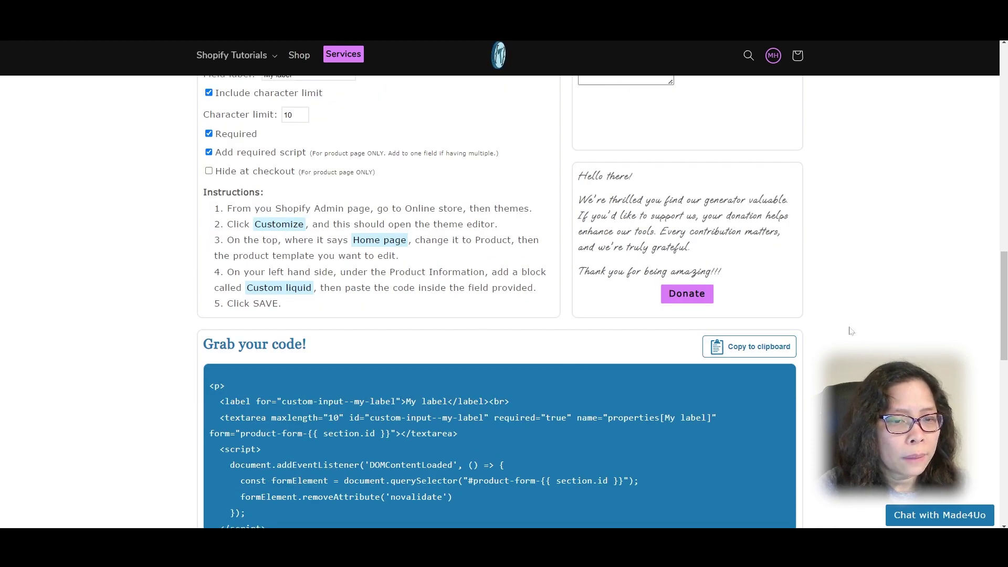
pyautogui.scroll(-1, 805, 354)
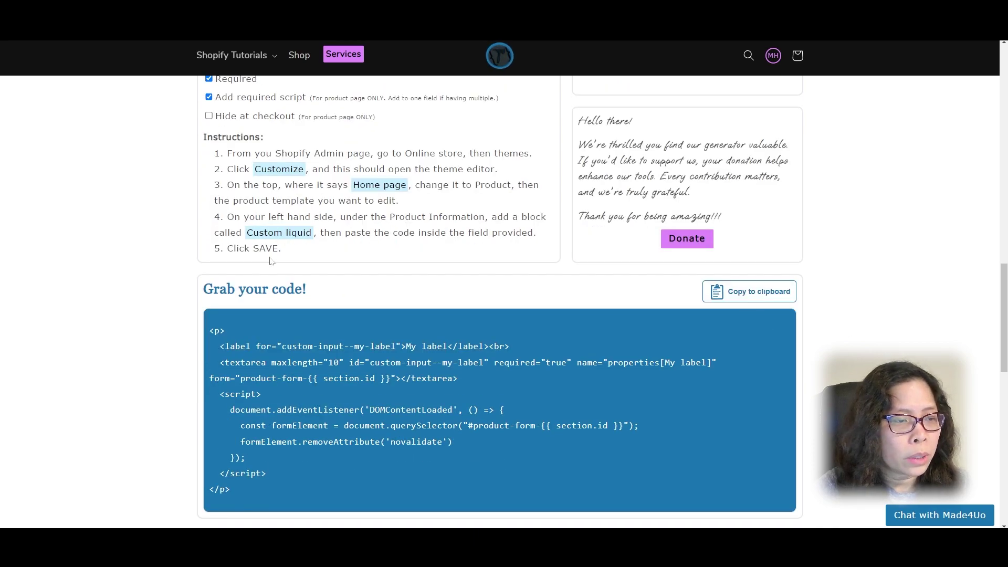
pyautogui.hotkey('ctrl', 'Tab')
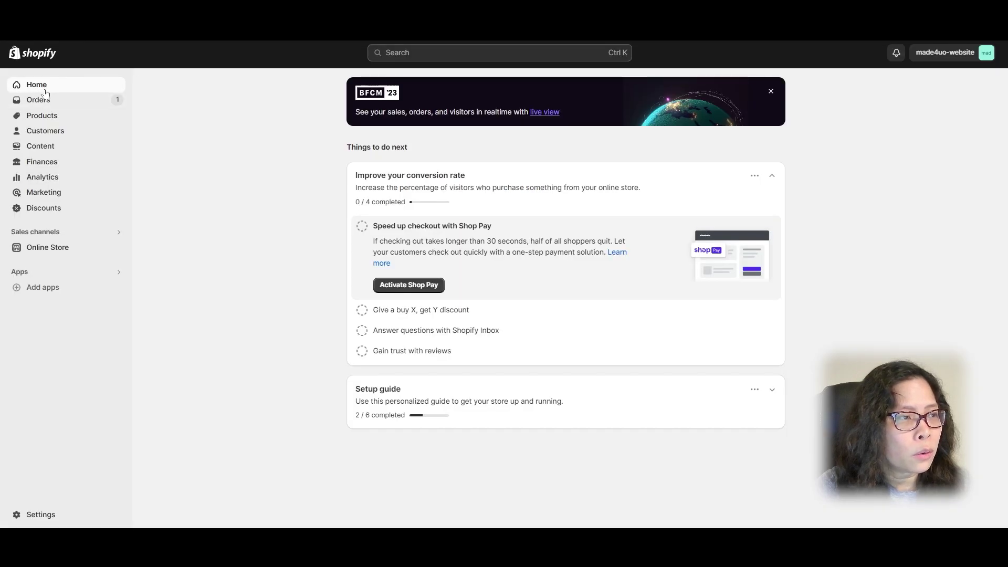
# Step: Customize the Dawn theme and switch the editor to the Products > Default product template
pyautogui.click(53, 248)
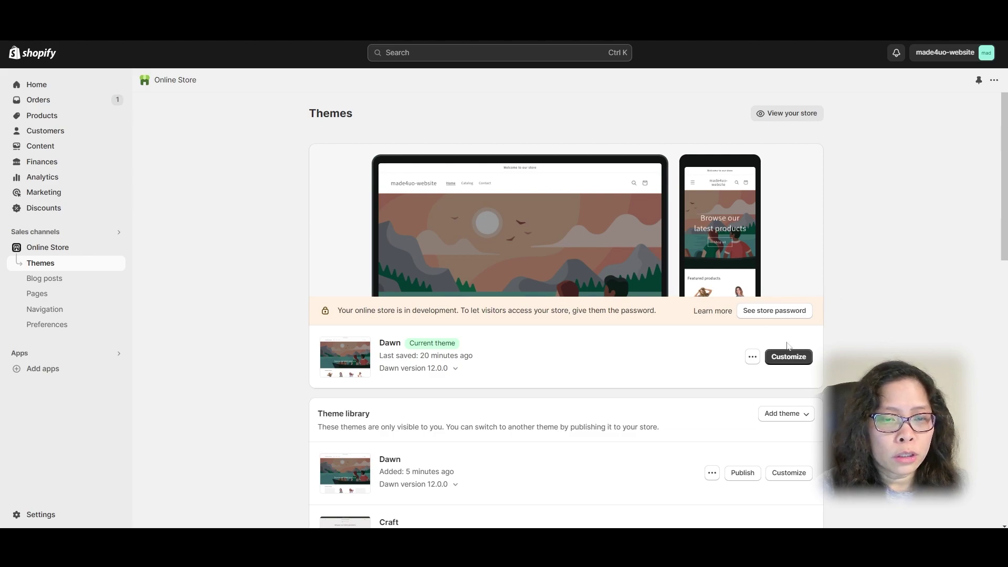
pyautogui.click(790, 359)
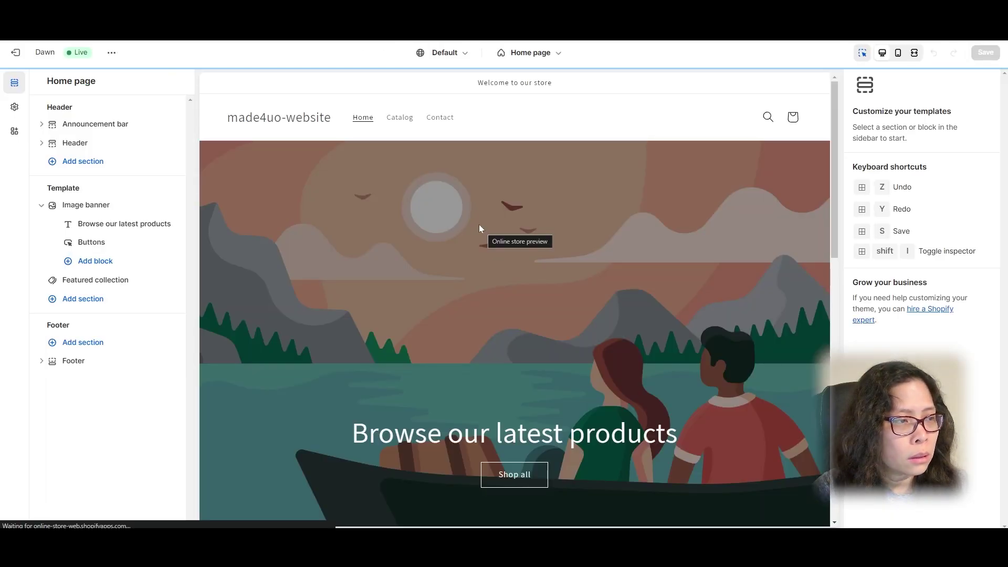
pyautogui.click(530, 53)
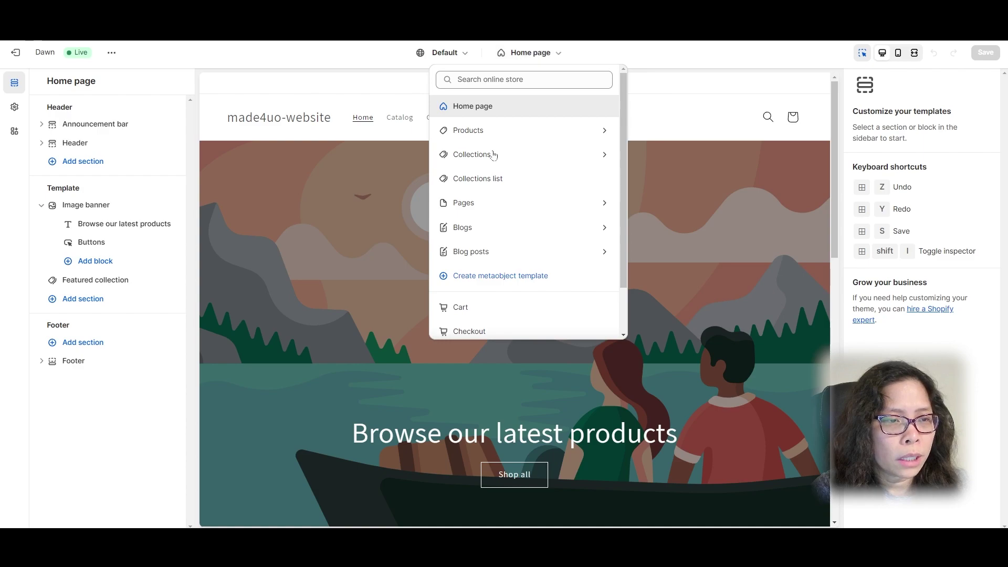
pyautogui.click(526, 131)
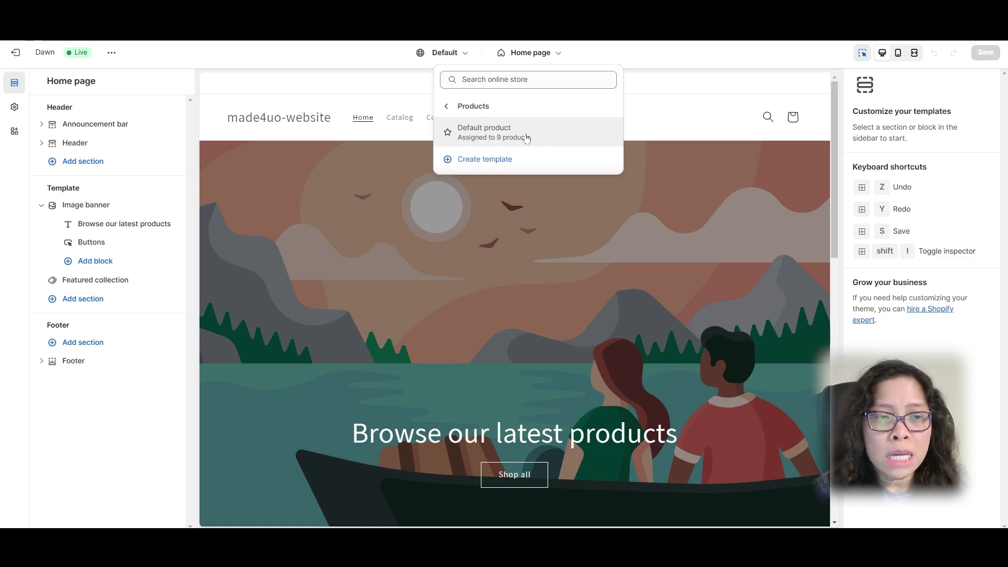
pyautogui.click(531, 137)
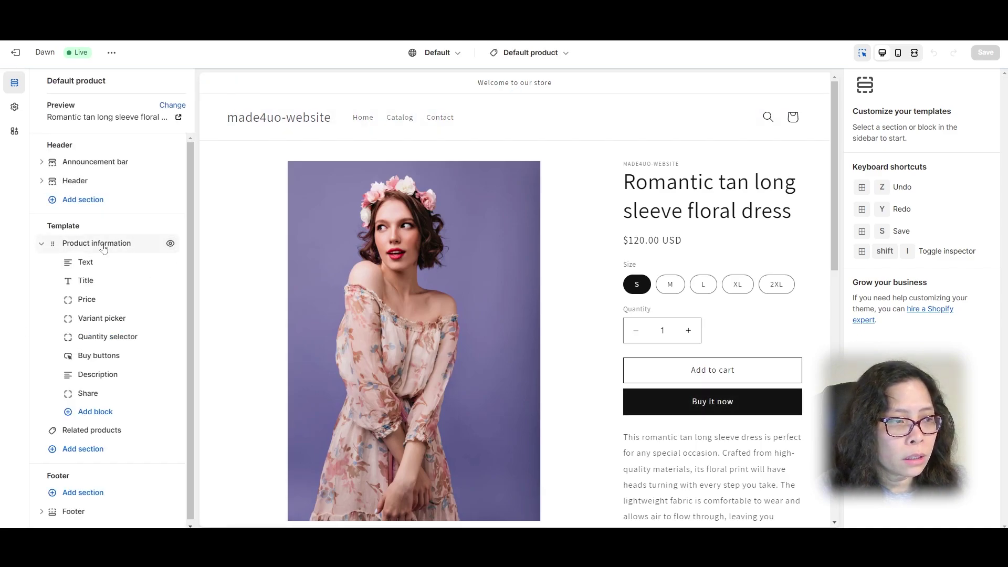
# Step: Add a Custom Liquid block with the pasted field code below Quantity selector, then save
pyautogui.click(78, 414)
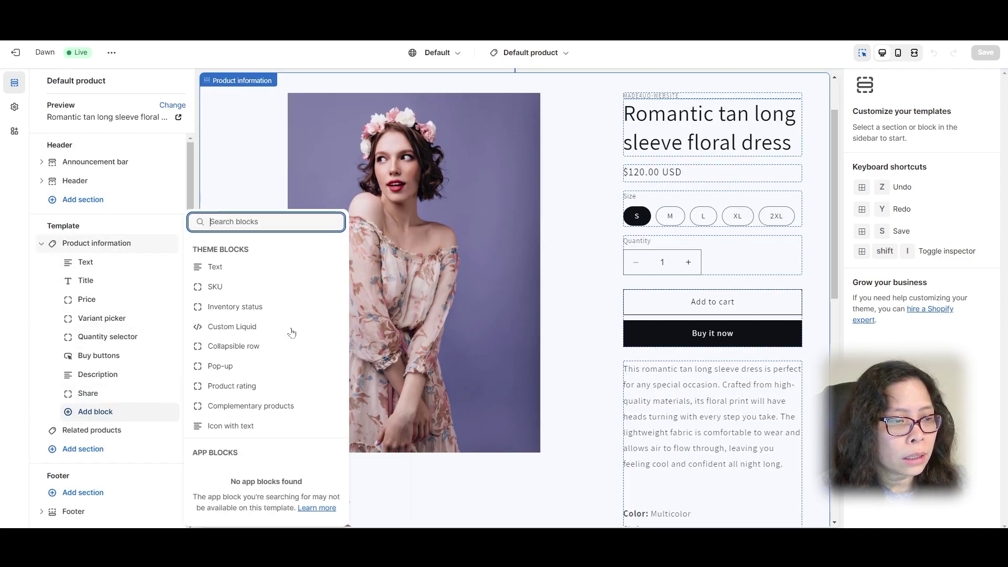
pyautogui.click(265, 330)
pyautogui.click(924, 140)
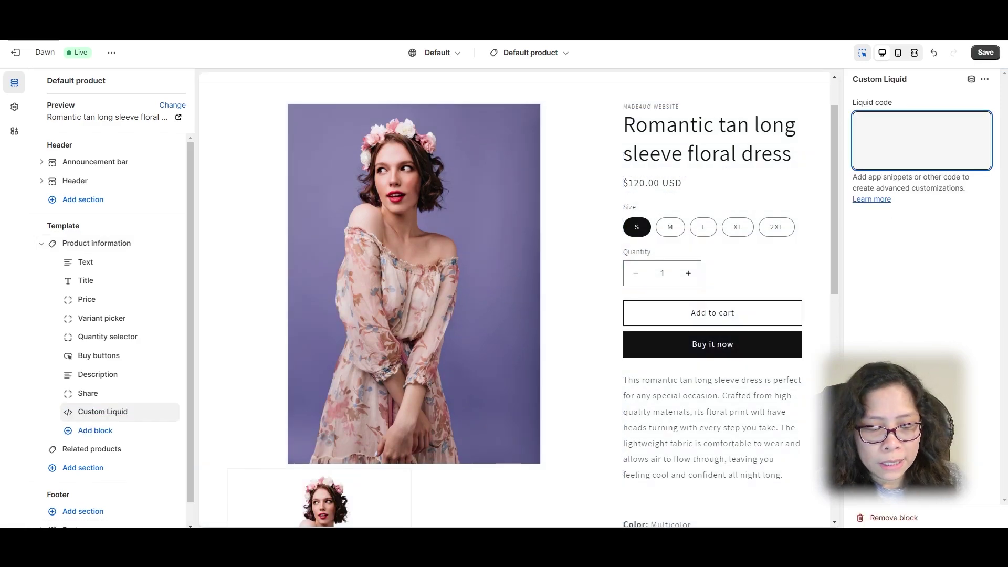
pyautogui.hotkey('ctrl', 'v')
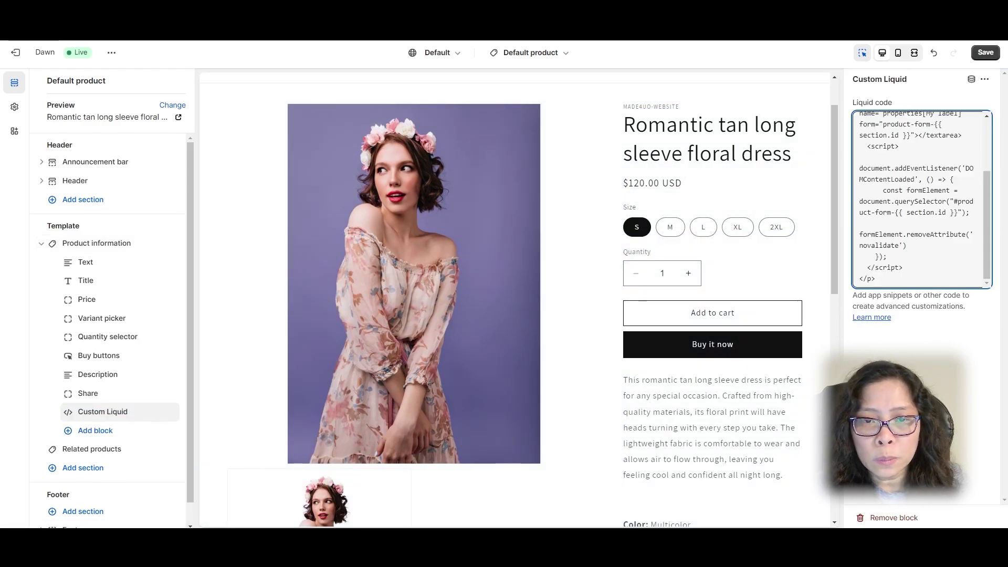
pyautogui.moveTo(105, 412); pyautogui.dragTo(89, 355)
pyautogui.click(986, 52)
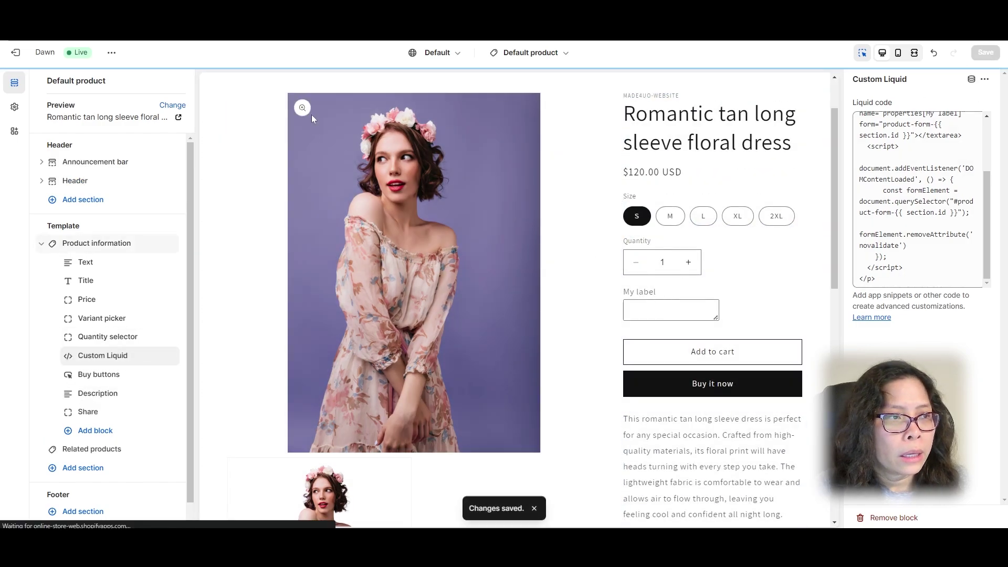
# Step: Open the Azure floral short sleeve dress and add it to cart with My label 'Custom lab'
pyautogui.click(110, 53)
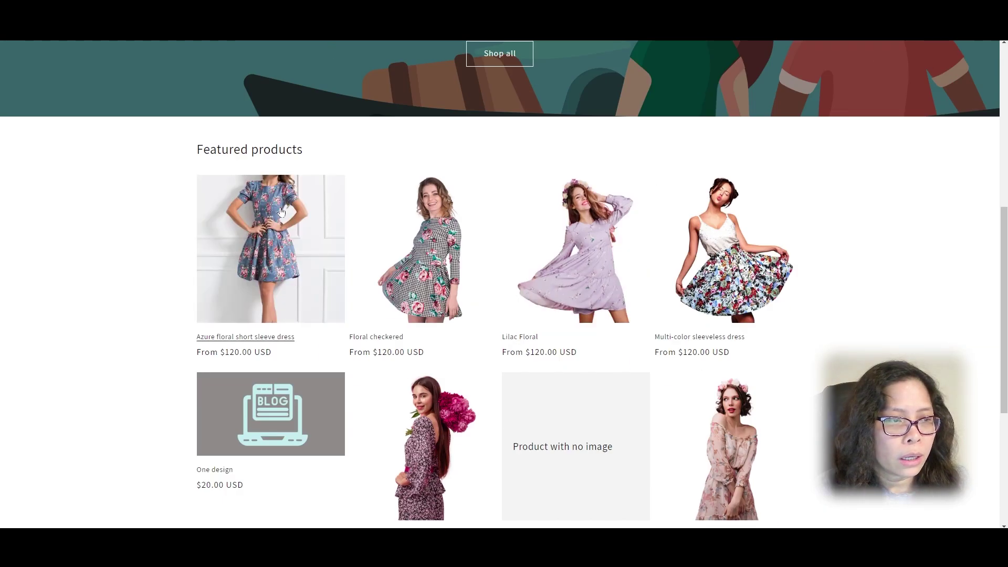
pyautogui.click(281, 212)
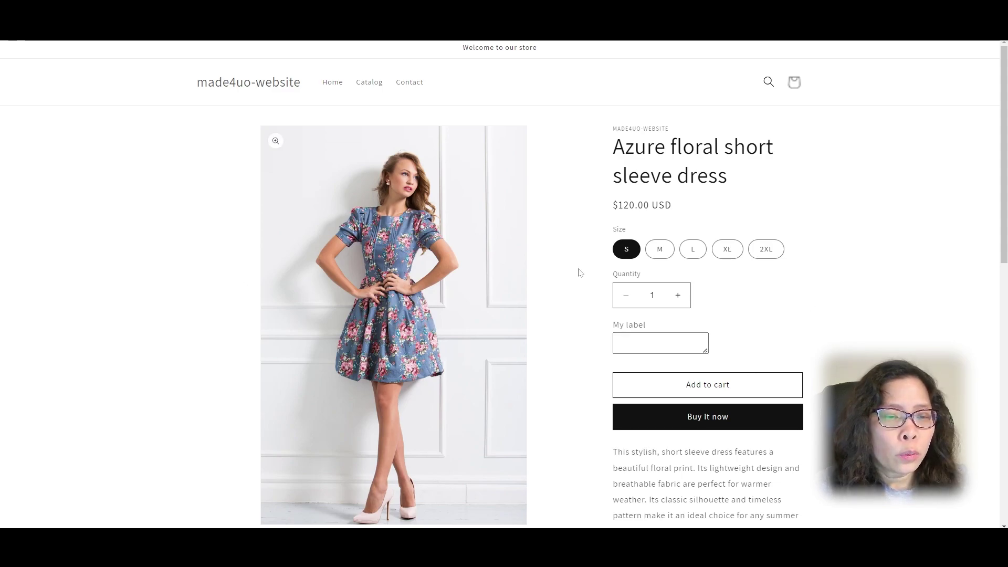
pyautogui.click(719, 386)
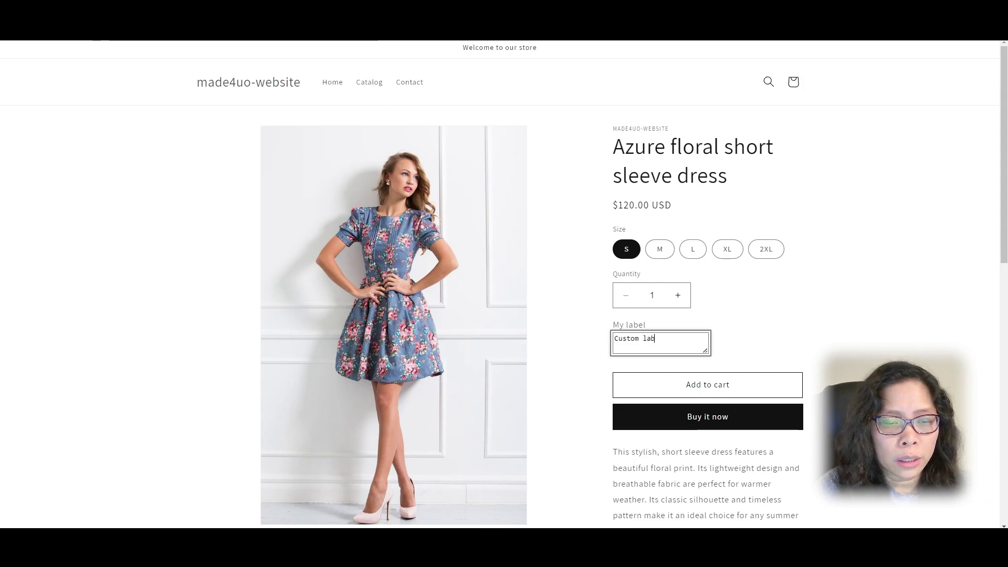
pyautogui.click(702, 392)
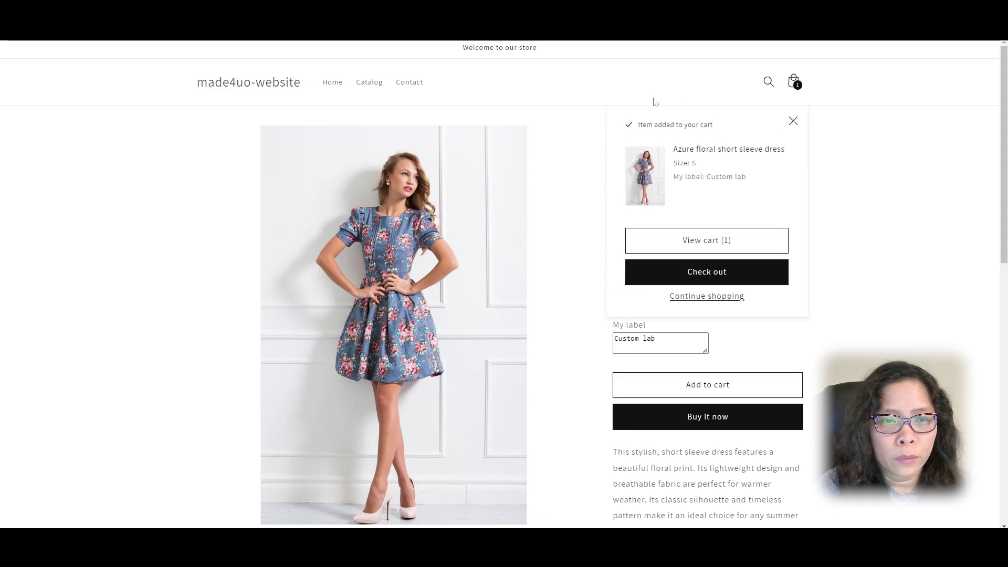
pyautogui.moveTo(755, 181); pyautogui.dragTo(674, 177)
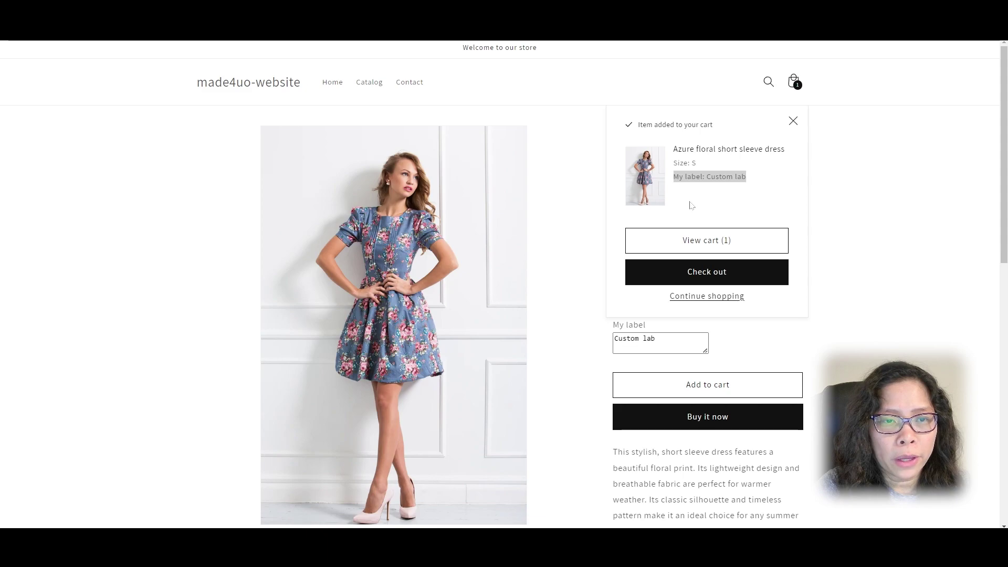
# Step: Go from the cart to checkout and fill the contact e-mail from the saved suggestion
pyautogui.click(689, 240)
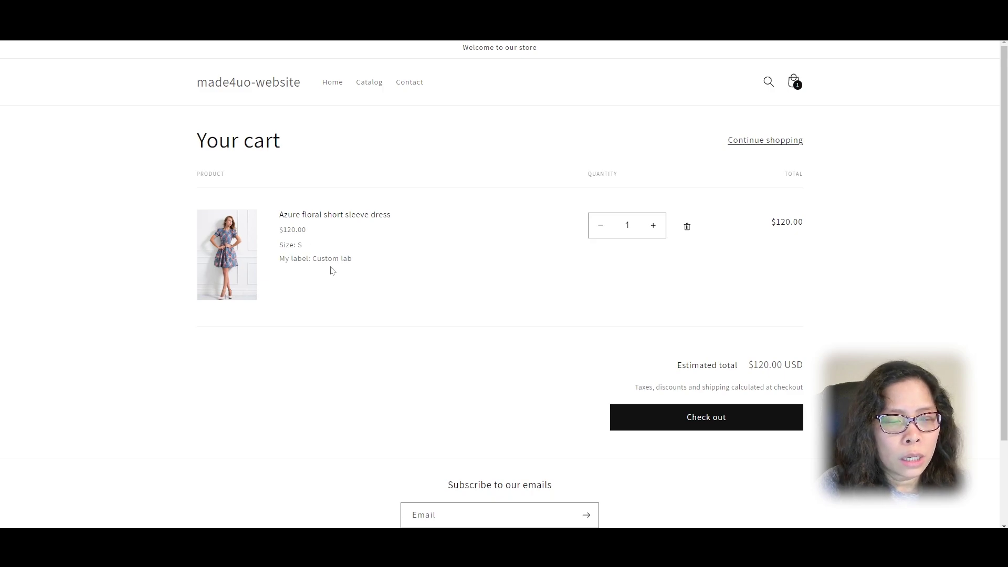
pyautogui.click(683, 415)
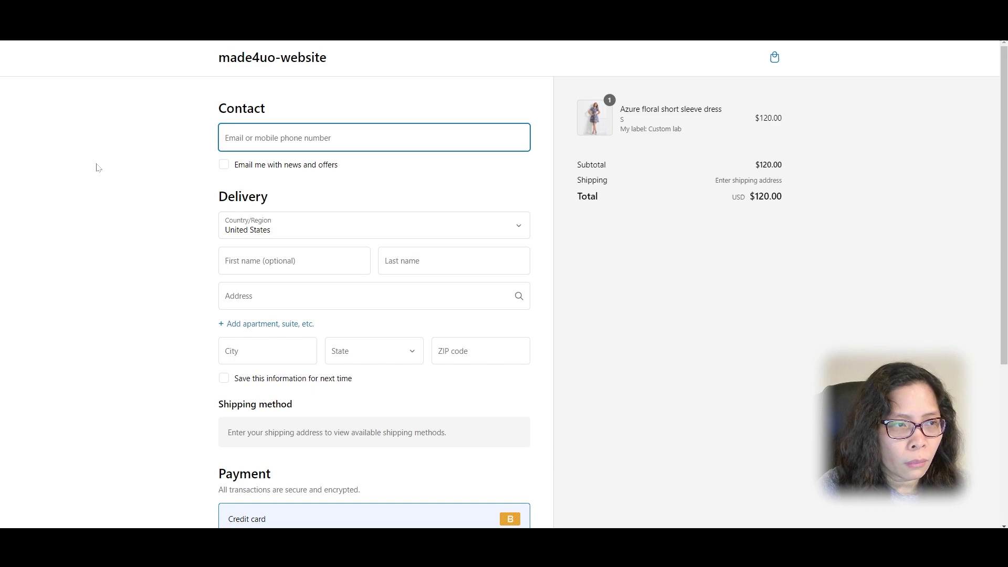
pyautogui.click(284, 145)
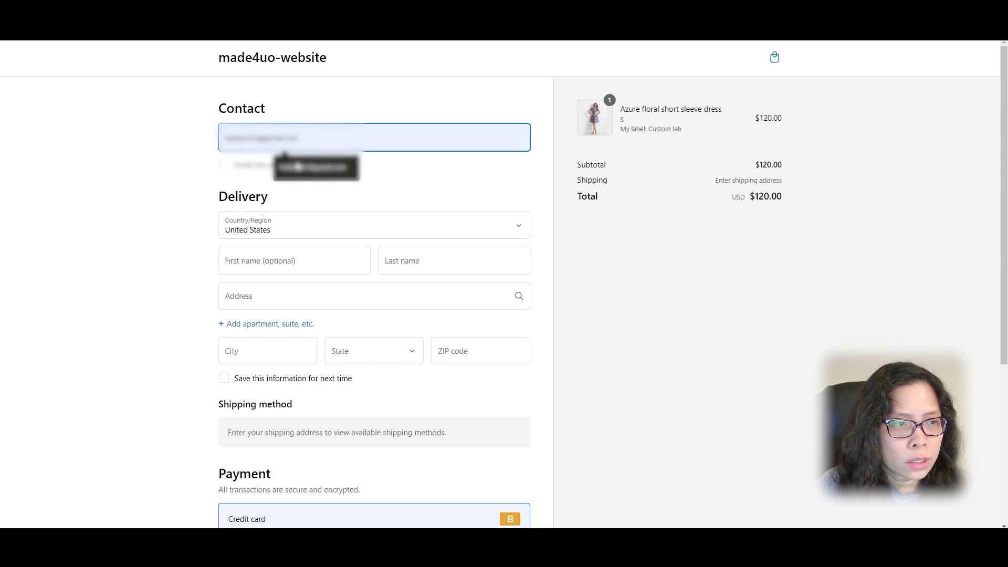
pyautogui.click(315, 167)
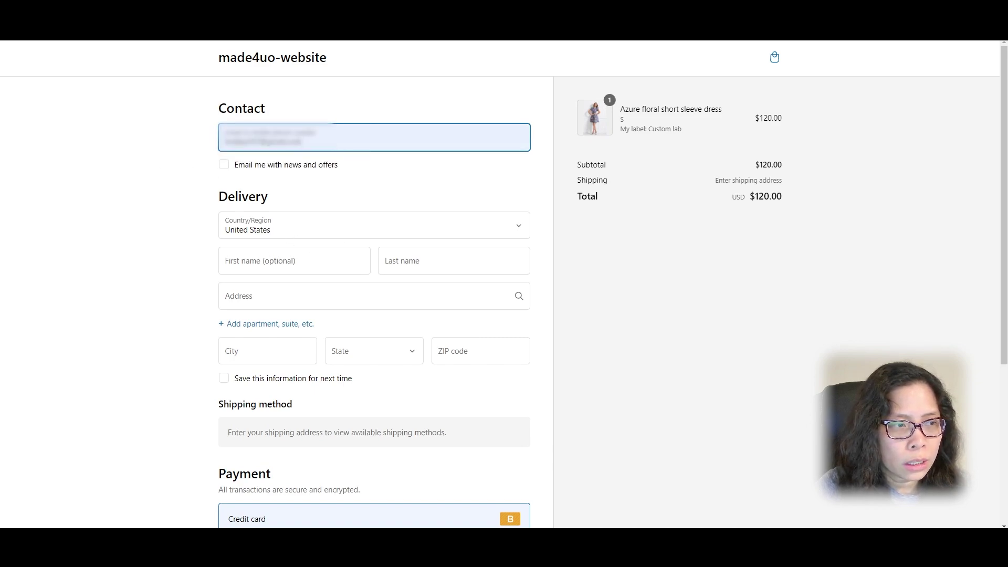
# Step: Enter the buyer's first and last name and pick the suggested delivery address
pyautogui.click(294, 261)
pyautogui.press('Tab')
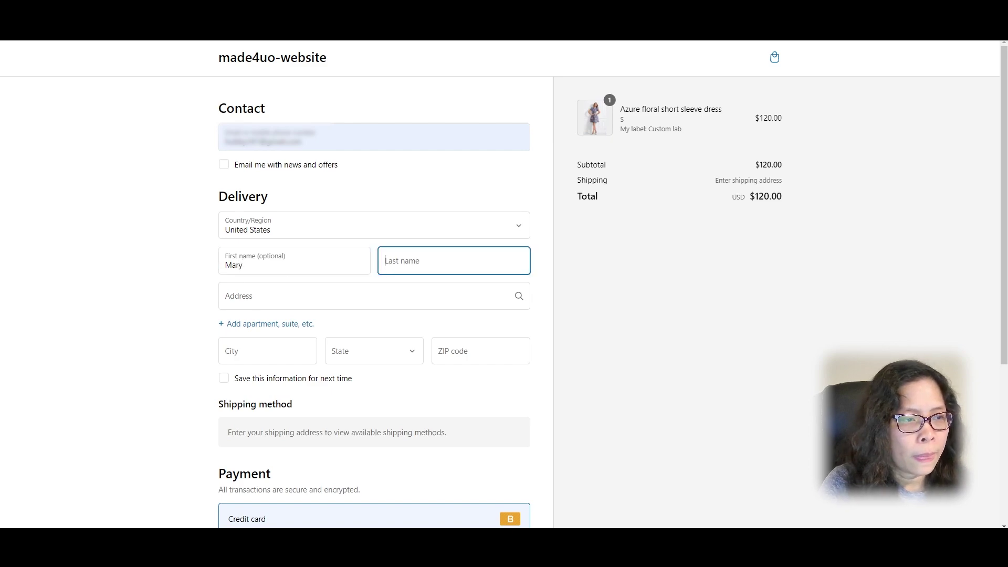
pyautogui.press('Tab')
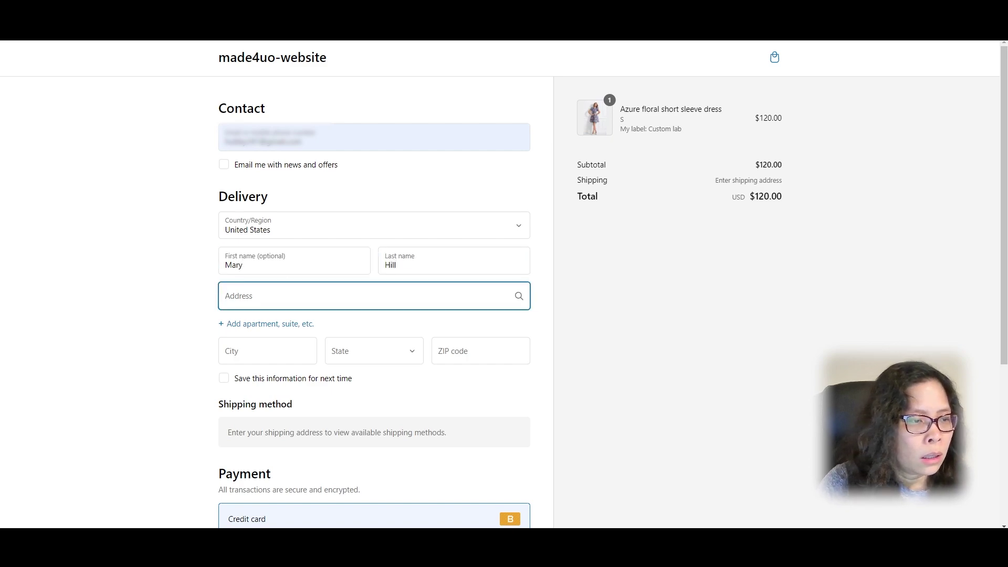
pyautogui.write('212')
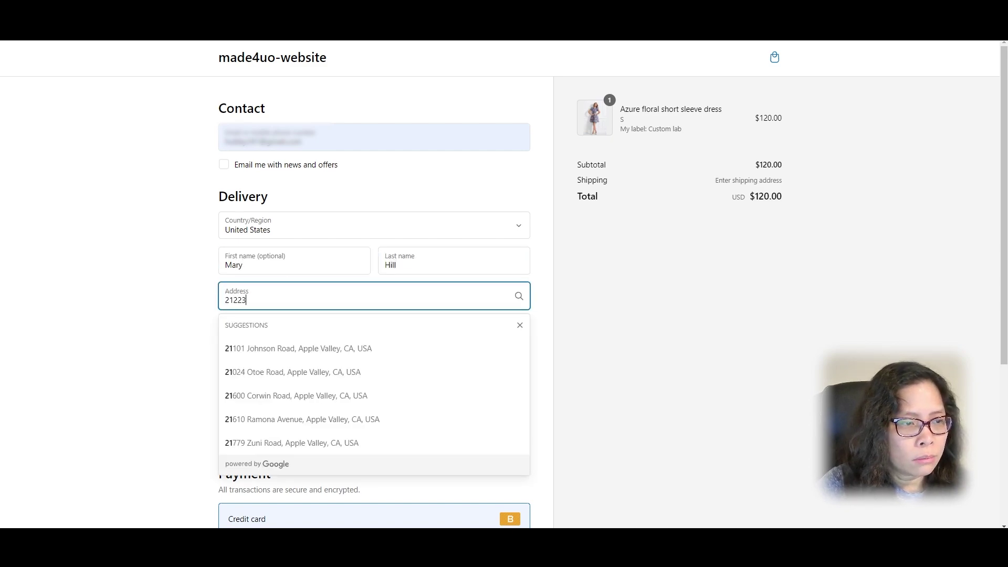
pyautogui.write('23')
pyautogui.click(312, 339)
pyautogui.scroll(-3, 464, 197)
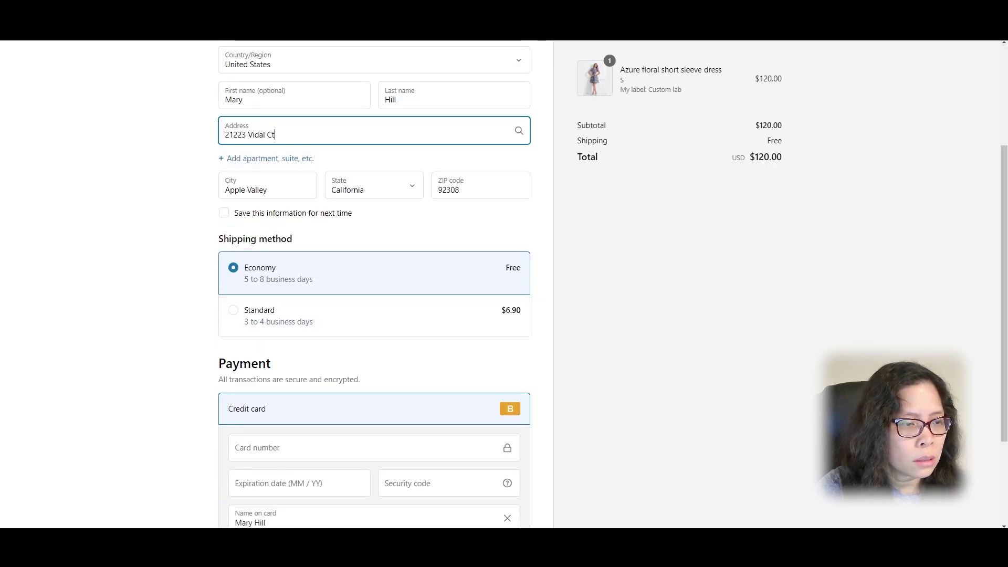
pyautogui.scroll(-2, 511, 200)
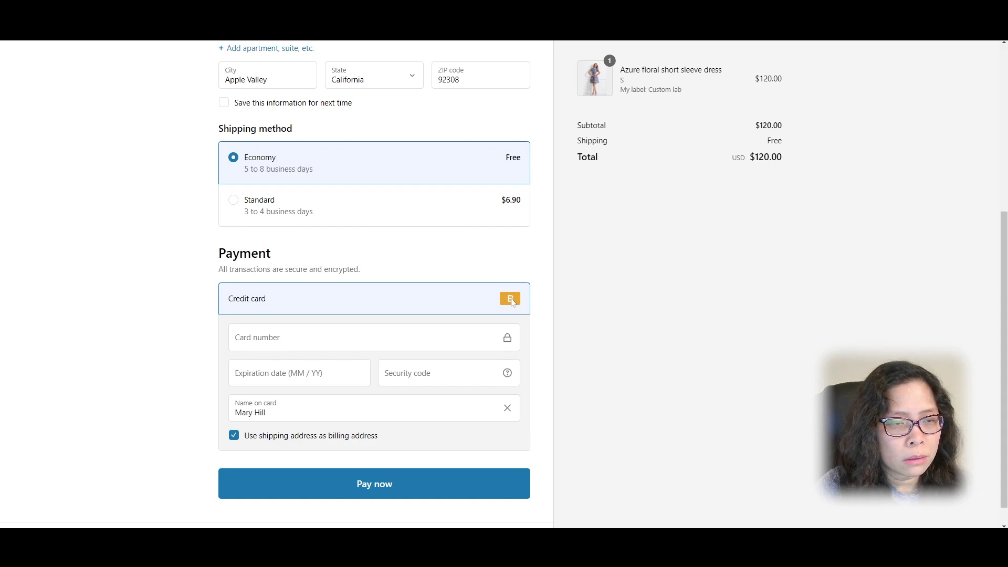
# Step: Enter test card number 1, an expiry and security code 123, then pay
pyautogui.click(393, 342)
pyautogui.write('1')
pyautogui.press('Tab')
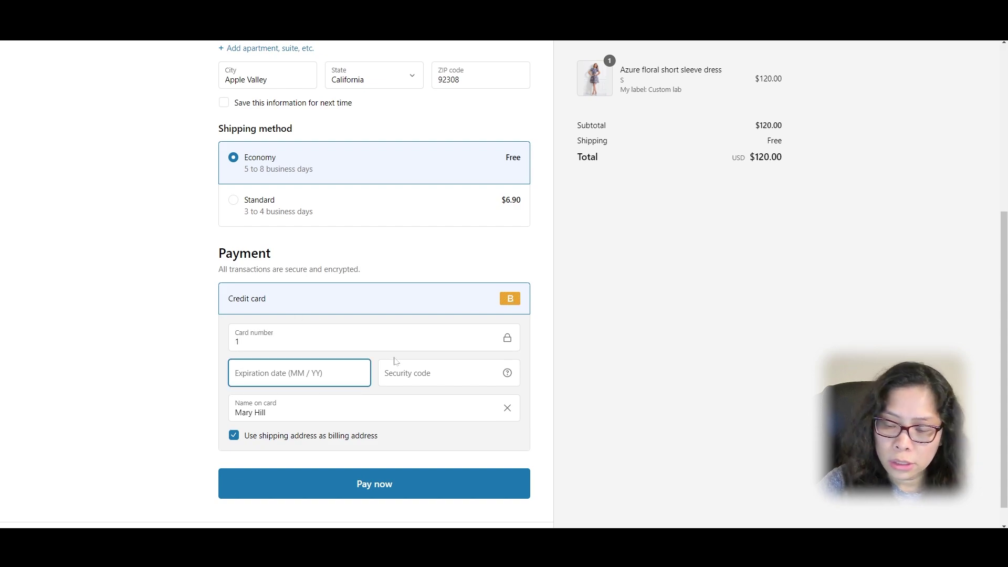
pyautogui.write('11 / 24')
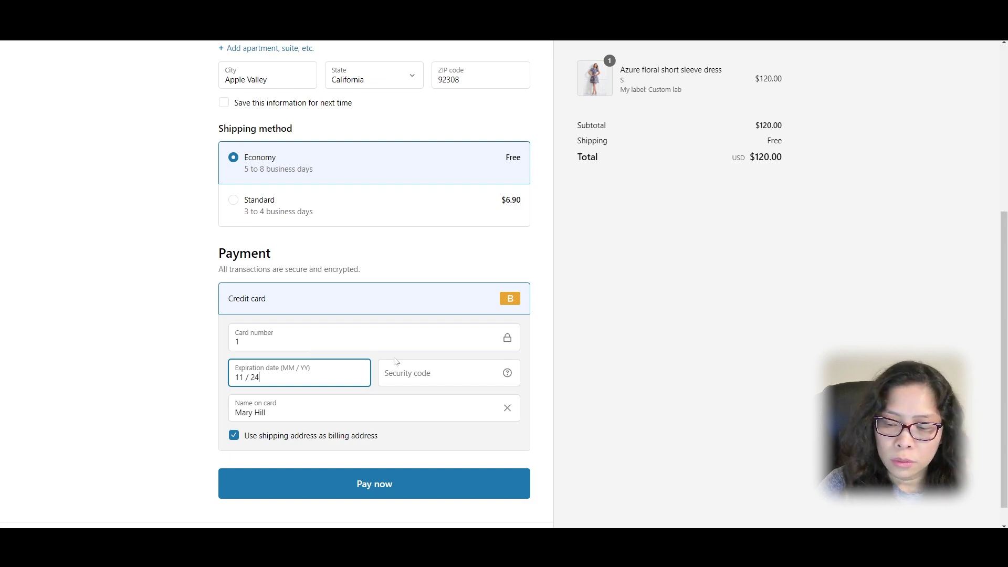
pyautogui.press('Tab')
pyautogui.write('123')
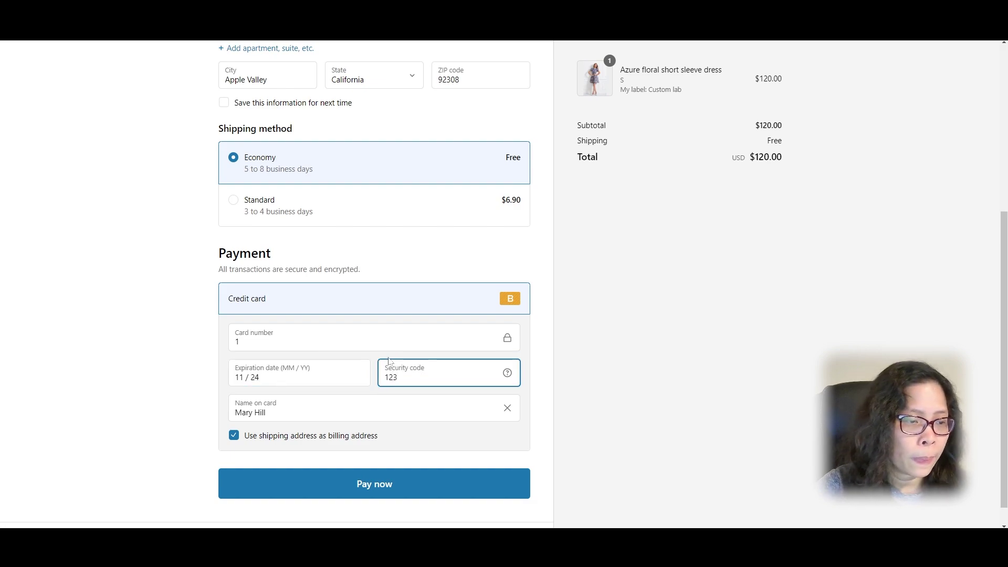
pyautogui.click(349, 483)
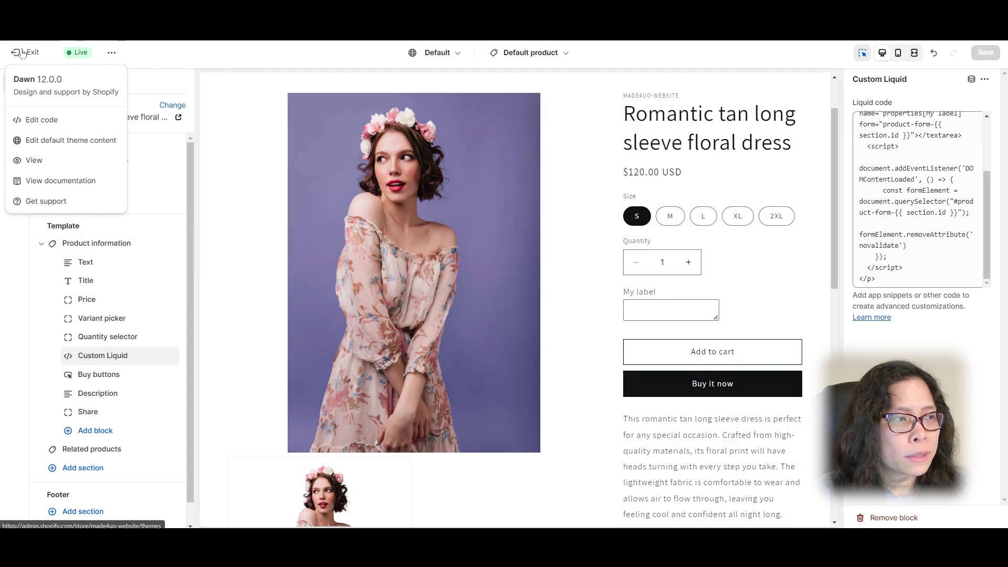
# Step: Check the newest order's dress shows My label: Custom lab, then return to the generator
pyautogui.click(22, 53)
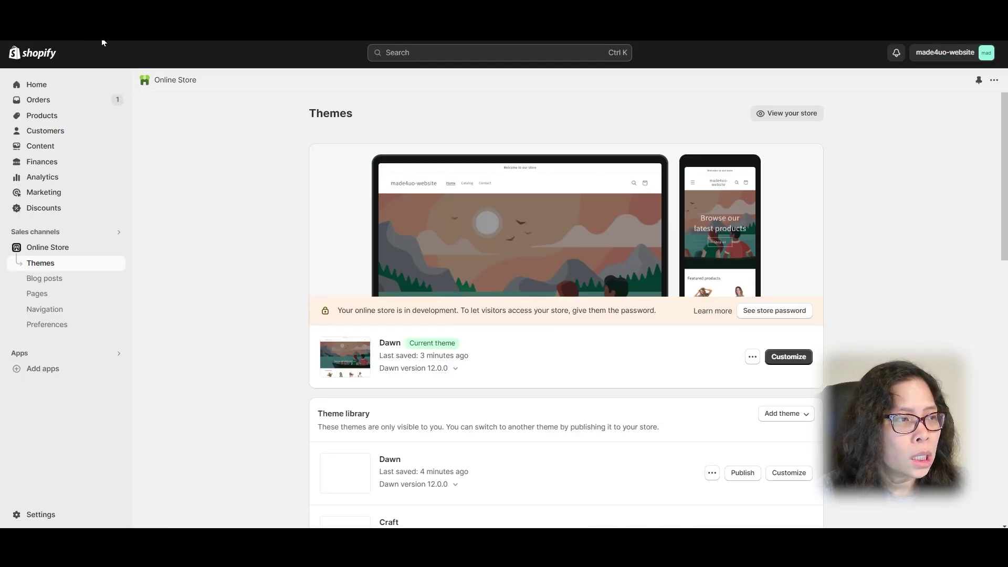
pyautogui.click(63, 100)
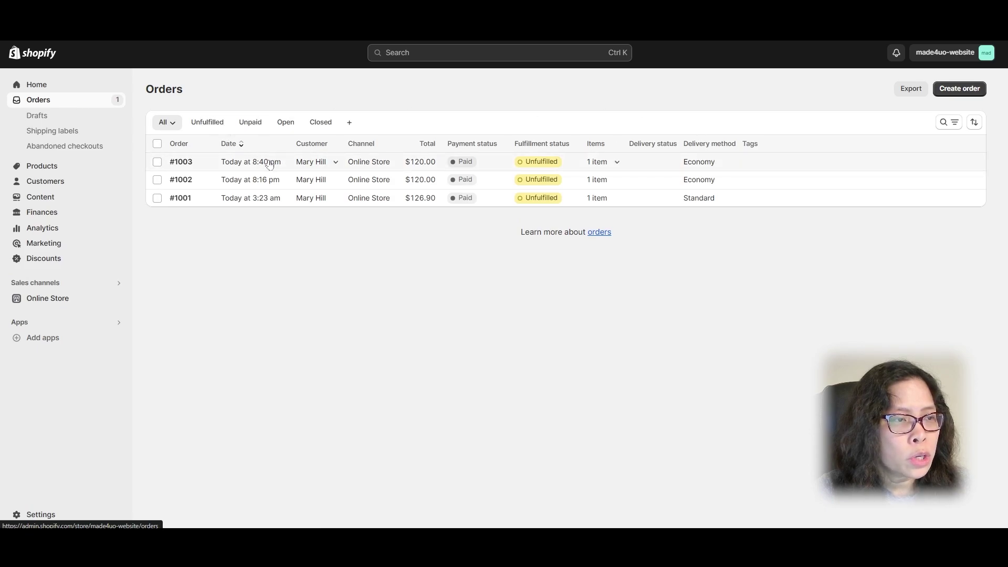
pyautogui.click(244, 165)
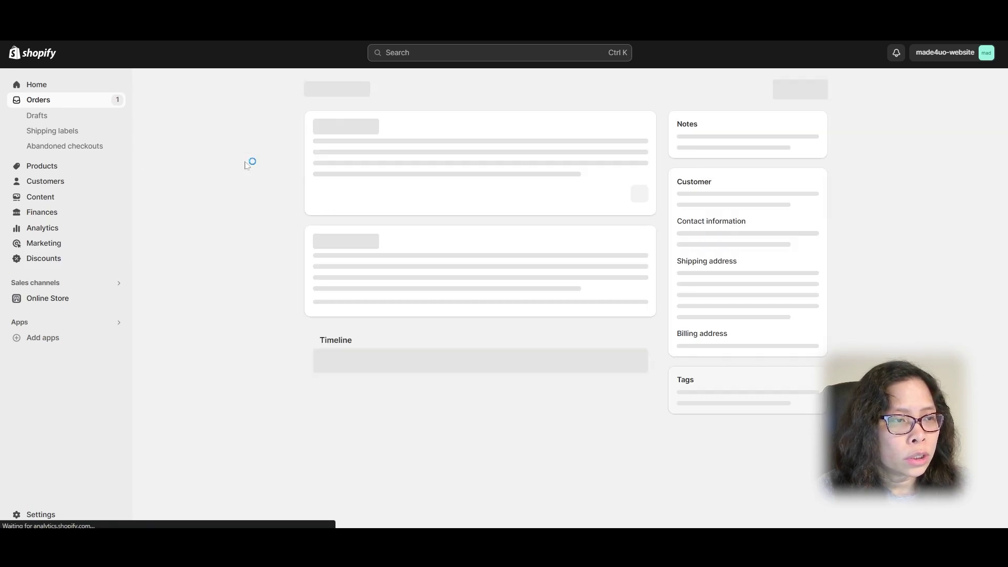
pyautogui.moveTo(421, 250); pyautogui.dragTo(350, 259)
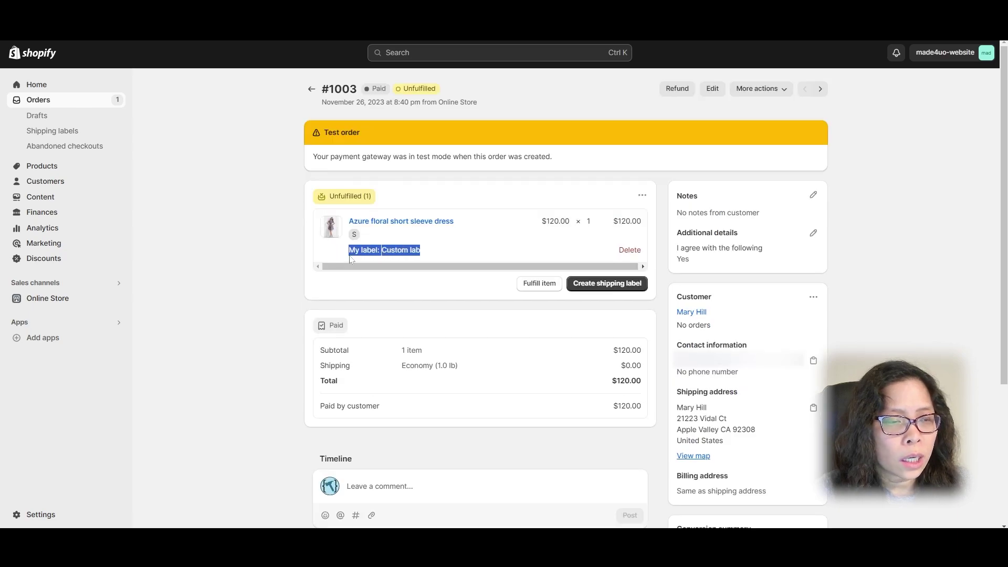
pyautogui.click(473, 257)
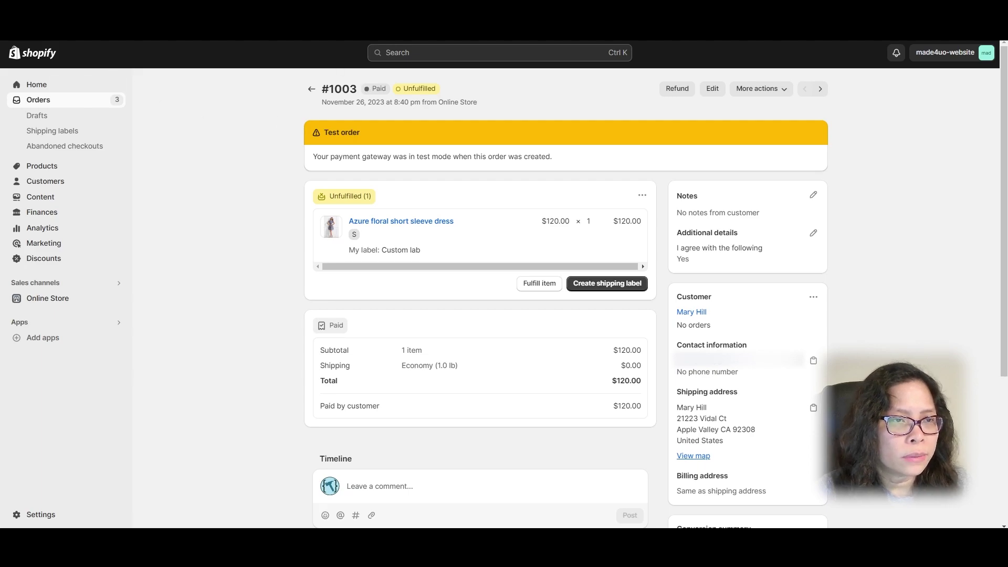
pyautogui.hotkey('ctrl', 'Tab')
# Step: Configure a required Cart Page checkbox labelled 'I agree to the following'
pyautogui.click(326, 152)
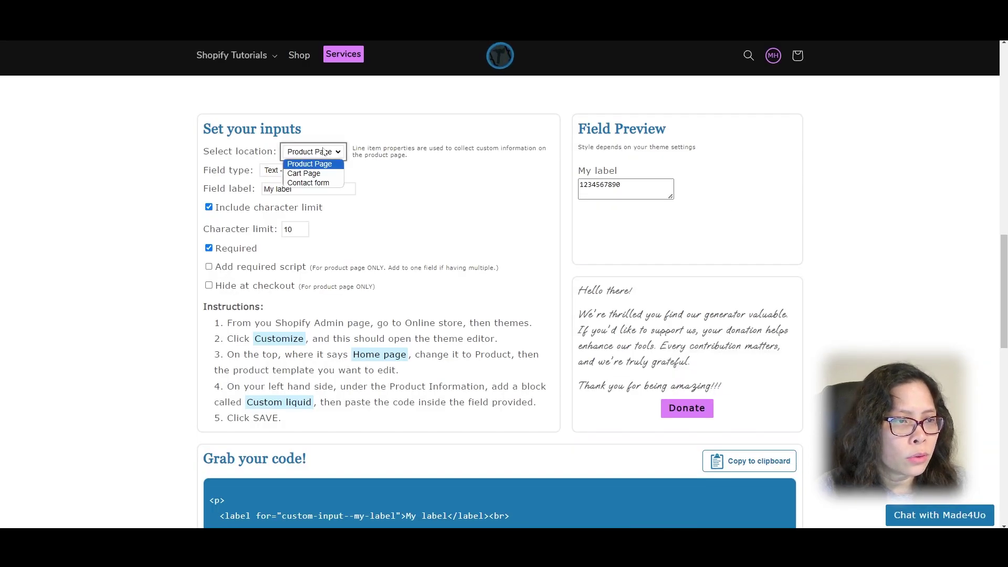
pyautogui.click(315, 173)
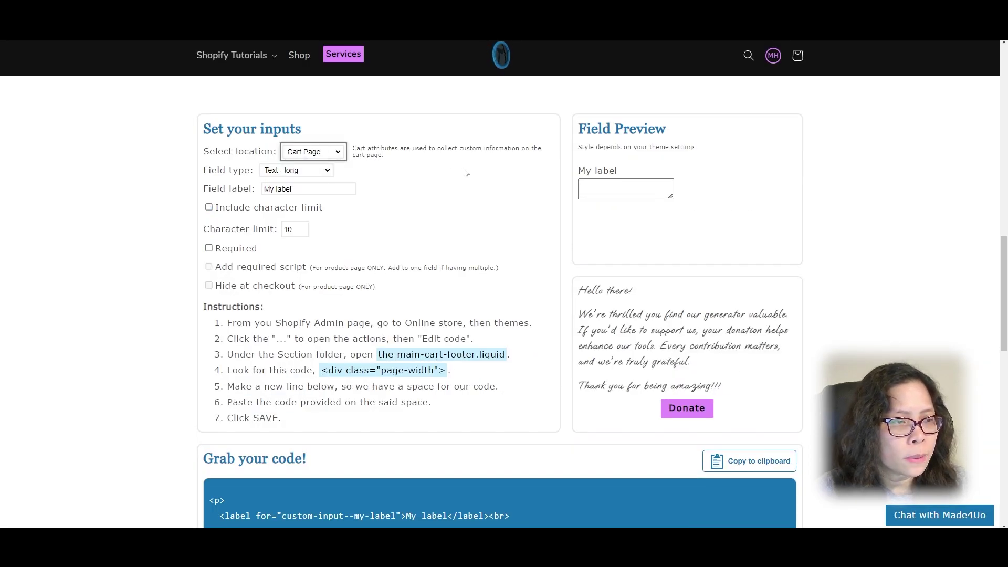
pyautogui.click(318, 174)
pyautogui.click(292, 219)
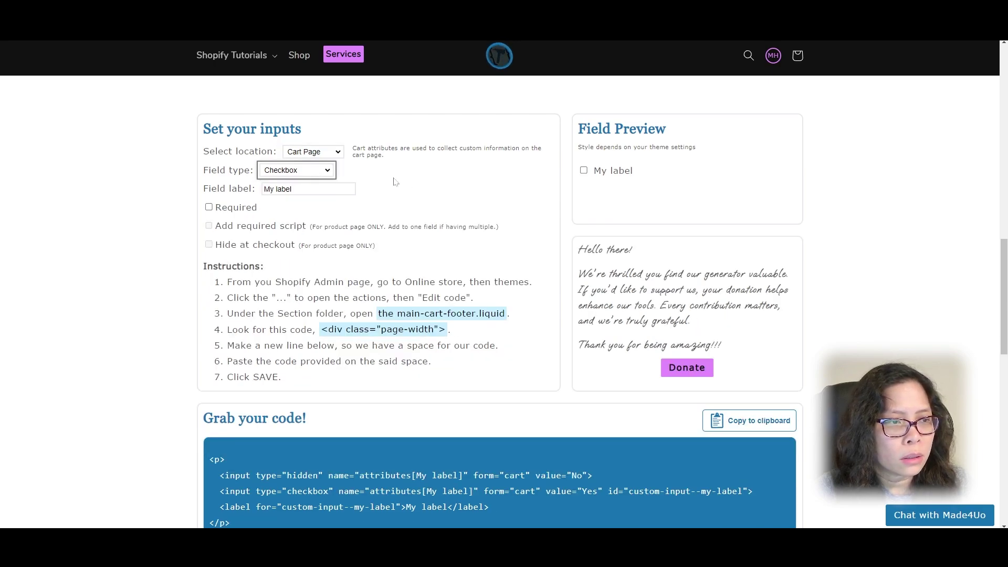
pyautogui.click(237, 210)
pyautogui.hotkey('shift', 'Tab')
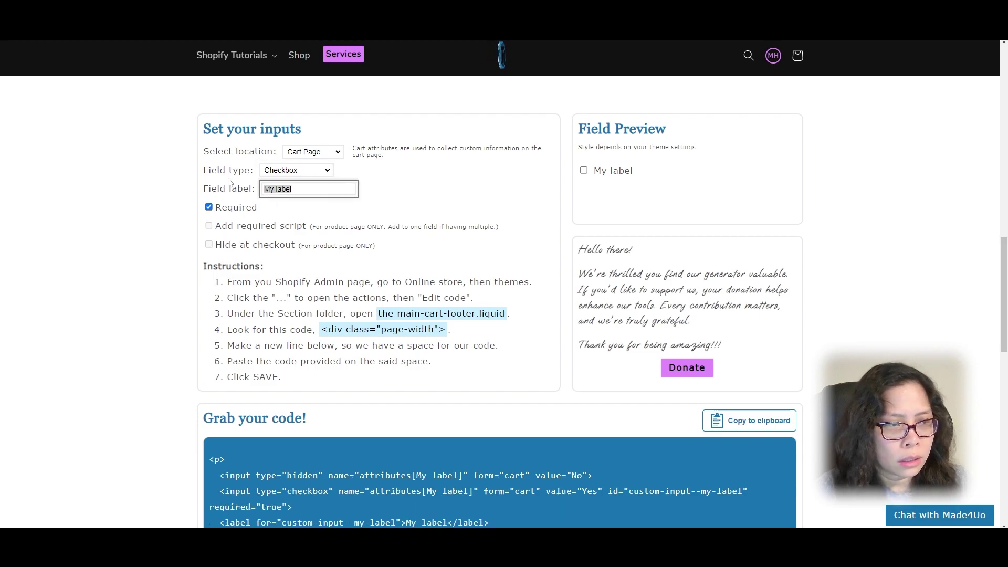
pyautogui.write('I agree')
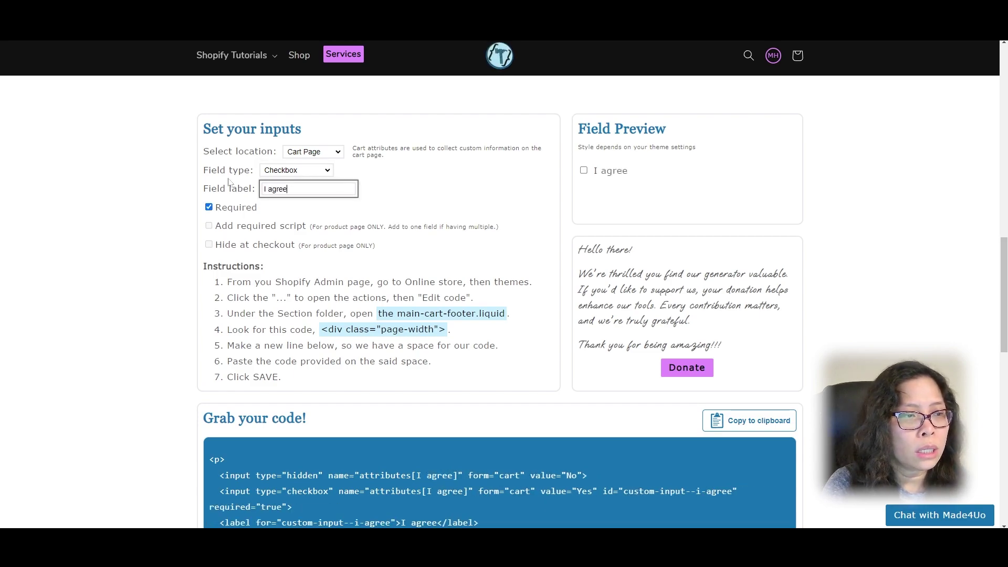
pyautogui.write(' to the following')
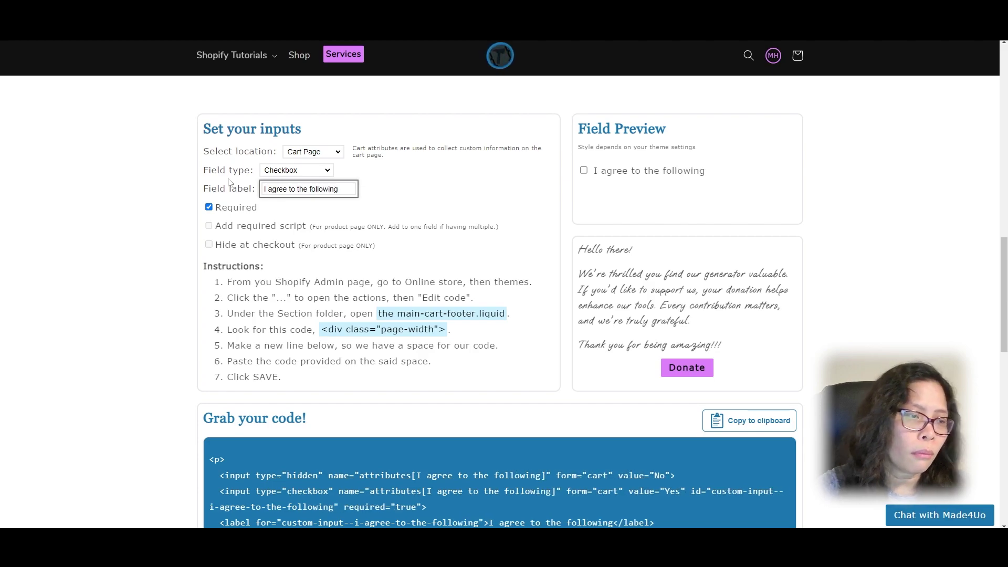
# Step: Copy the generated checkbox code to the clipboard
pyautogui.scroll(-2, 229, 183)
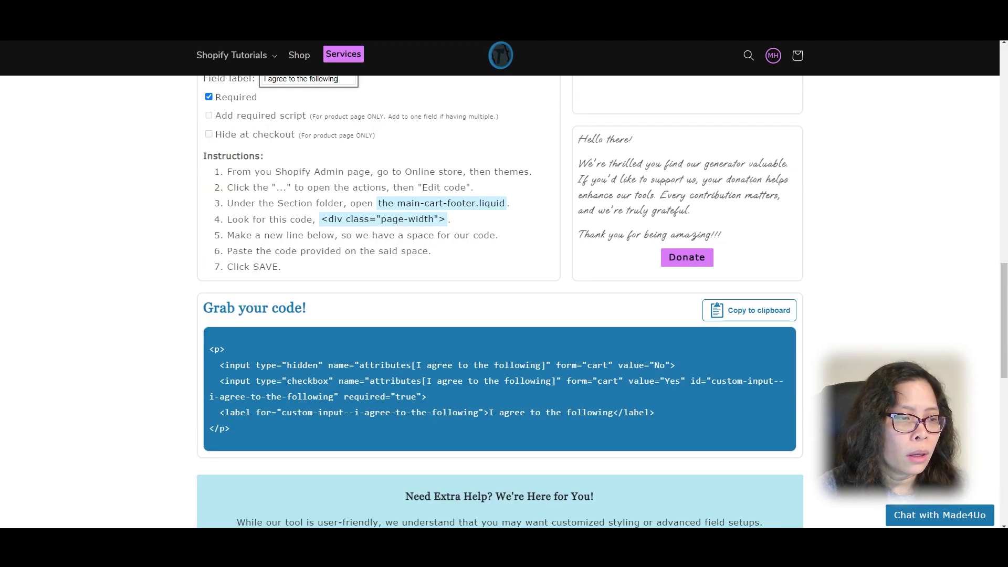
pyautogui.click(749, 310)
pyautogui.scroll(1, 460, 229)
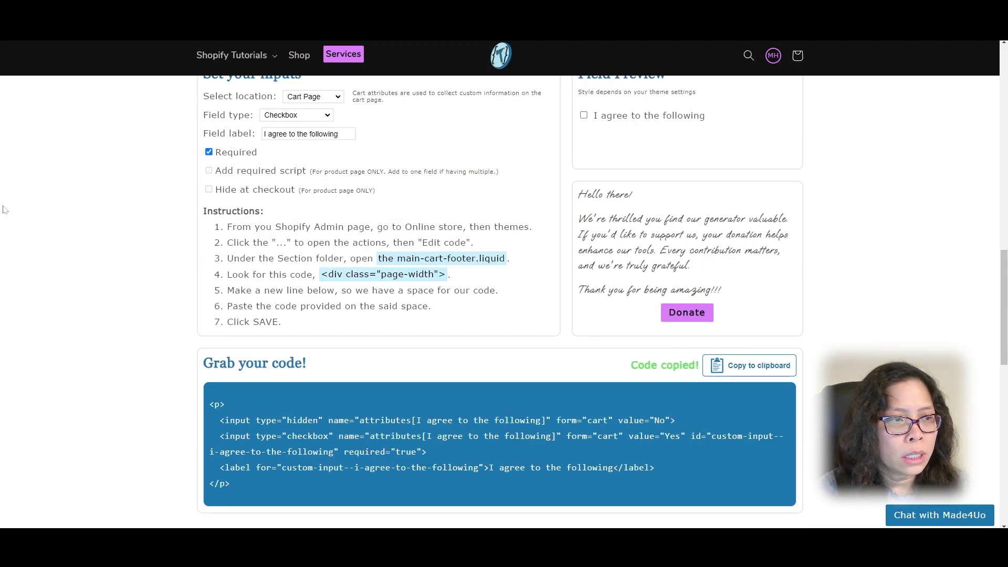
pyautogui.moveTo(204, 219); pyautogui.dragTo(387, 320)
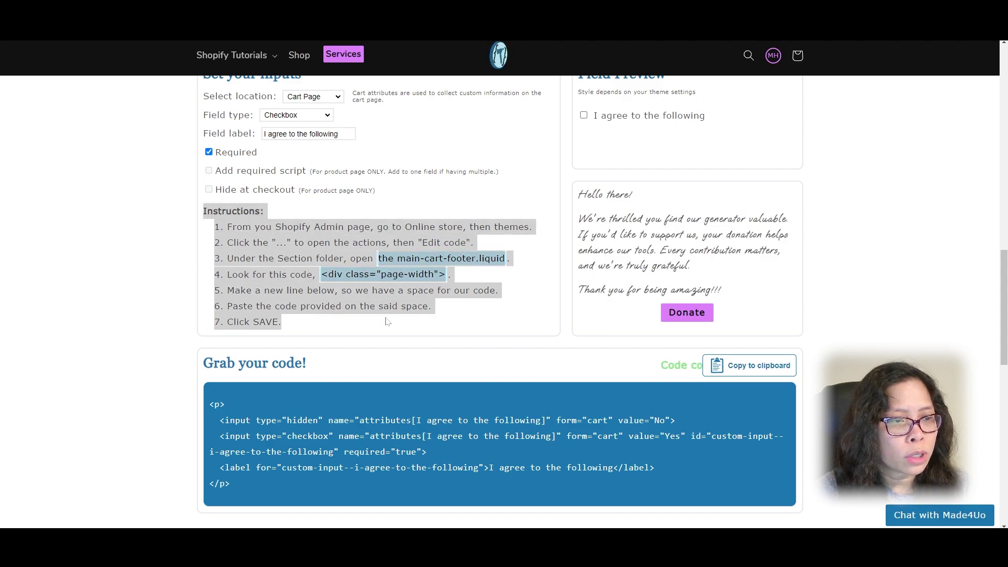
pyautogui.click(357, 211)
pyautogui.scroll(1, 357, 211)
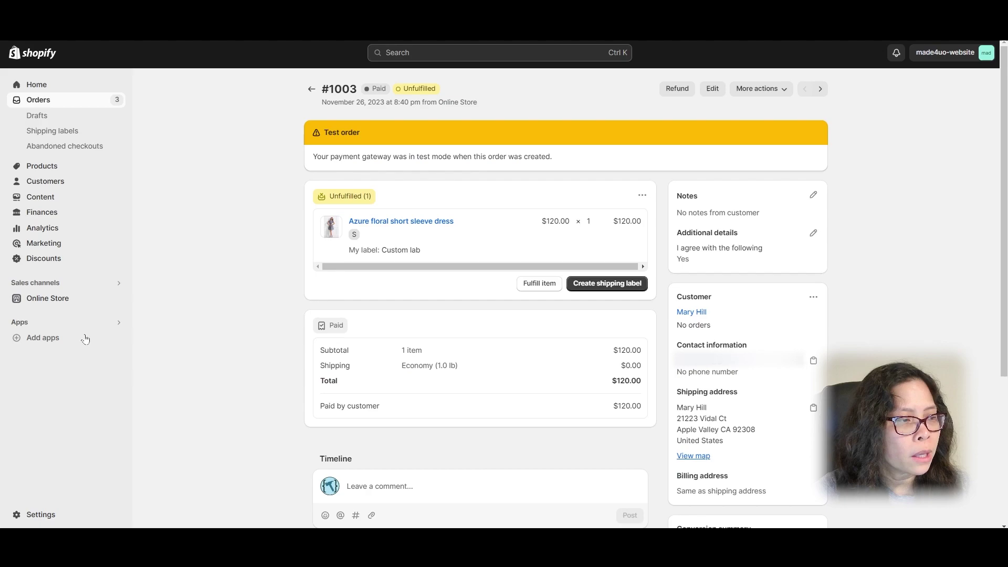
# Step: Open Sections/main-cart-footer.liquid in the Dawn theme's code editor
pyautogui.click(46, 297)
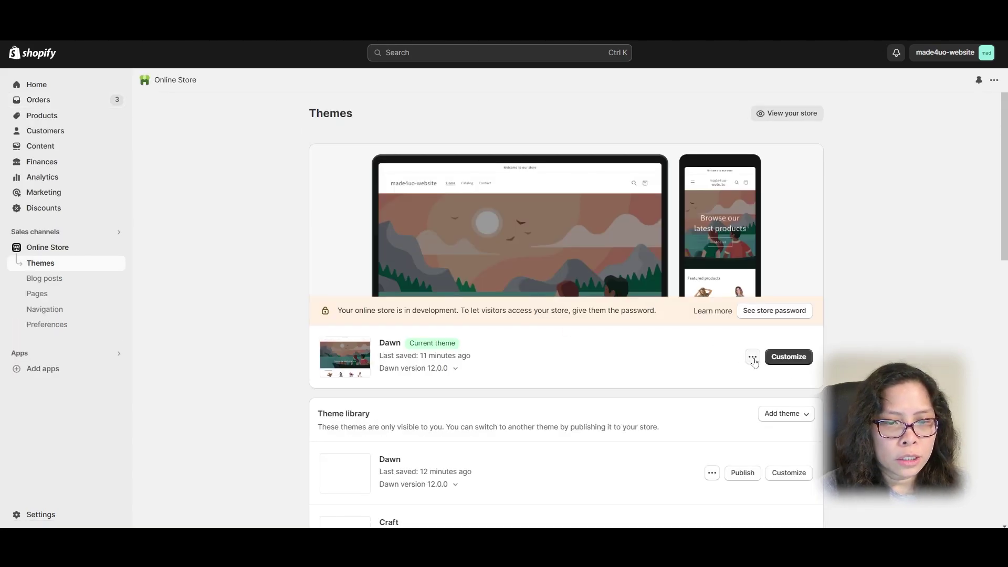
pyautogui.click(752, 358)
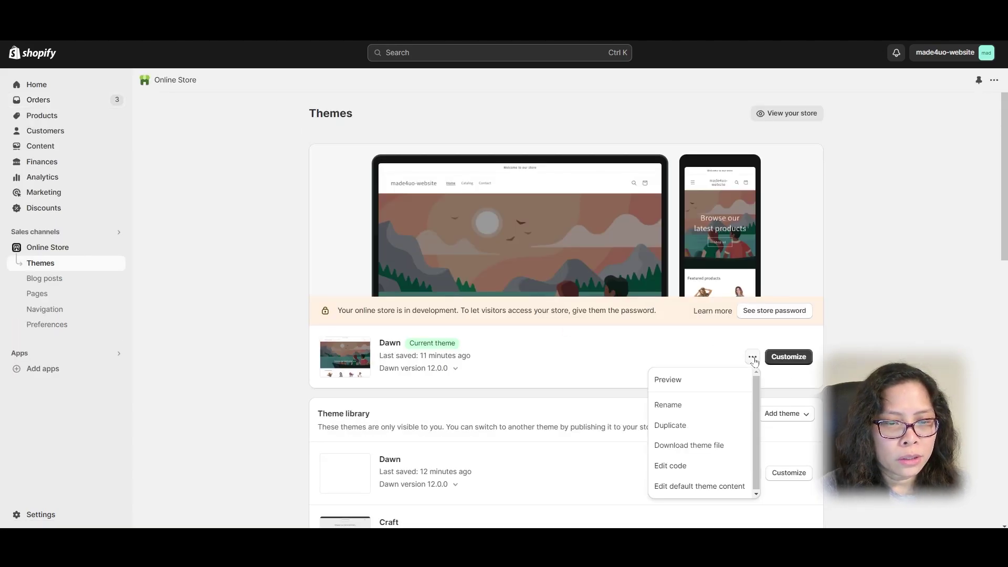
pyautogui.click(678, 466)
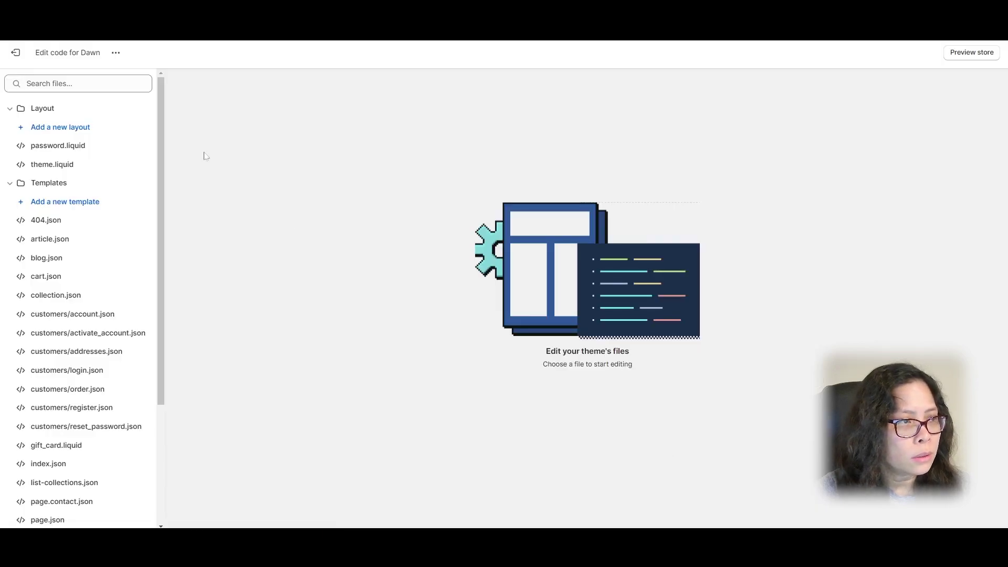
pyautogui.click(10, 183)
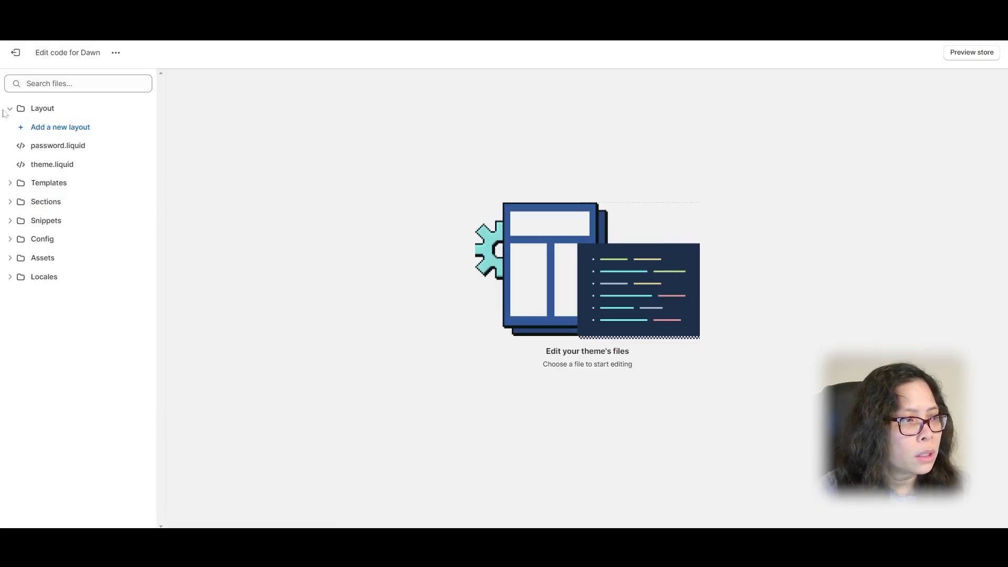
pyautogui.click(11, 110)
pyautogui.click(12, 145)
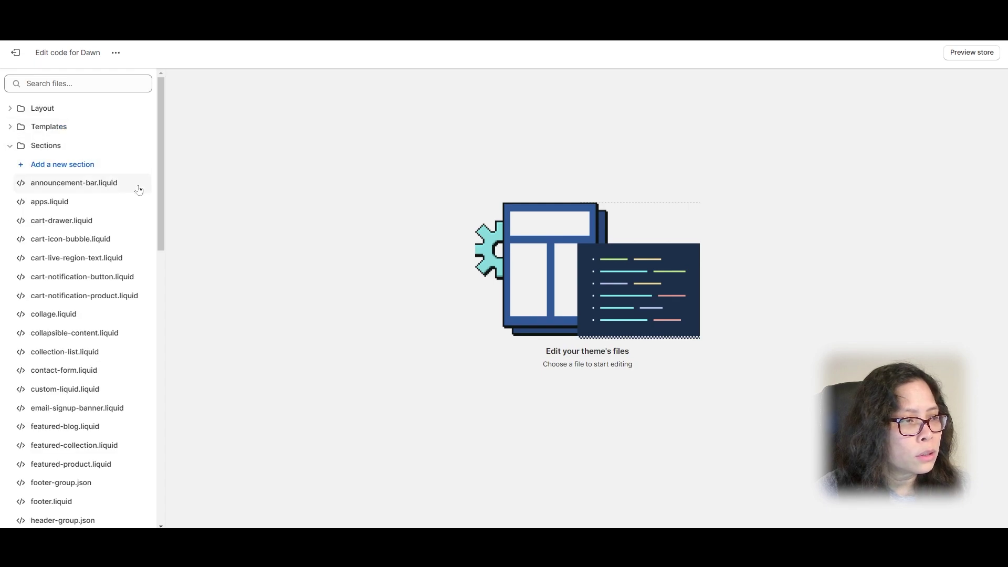
pyautogui.scroll(-3, 133, 191)
pyautogui.scroll(-3, 133, 192)
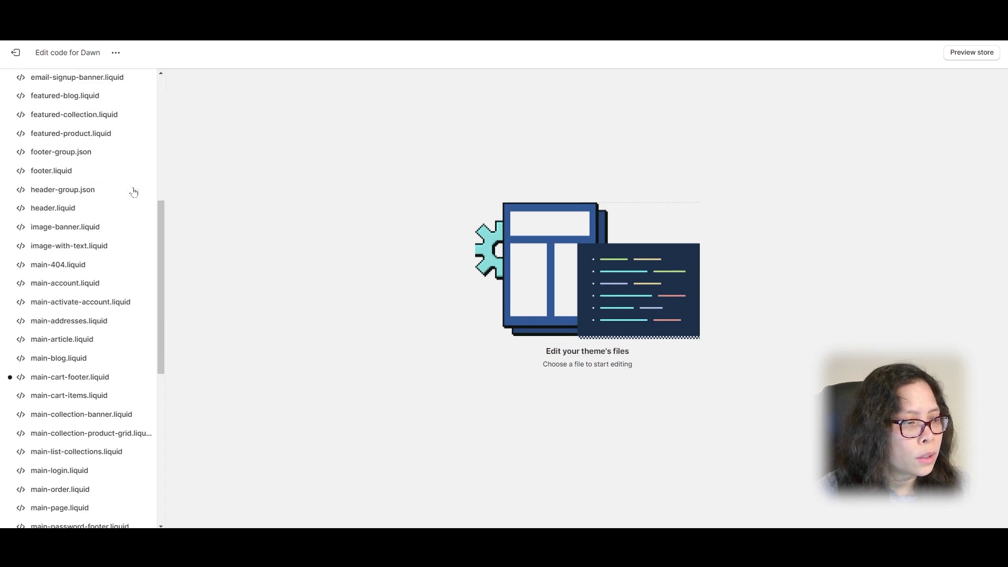
pyautogui.click(64, 377)
# Step: Paste the checkbox code on a new line after <div class="page-width"> and save
pyautogui.scroll(-1, 578, 326)
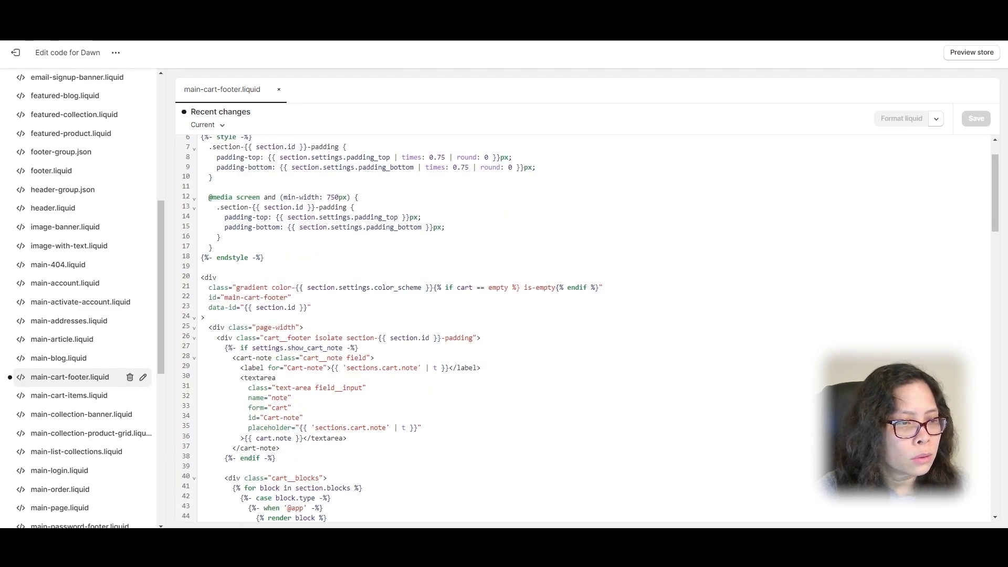
pyautogui.moveTo(306, 327); pyautogui.dragTo(192, 331)
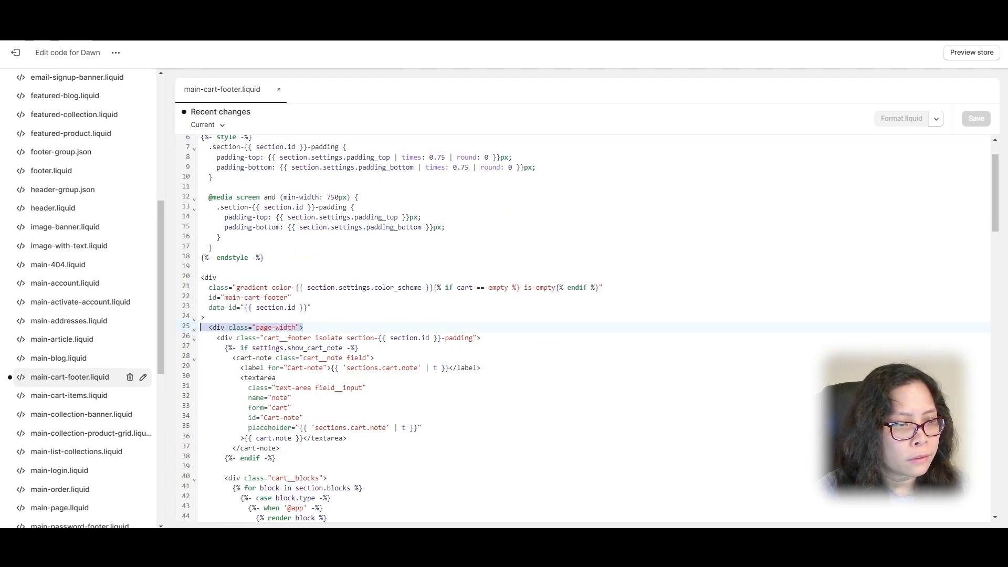
pyautogui.click(304, 328)
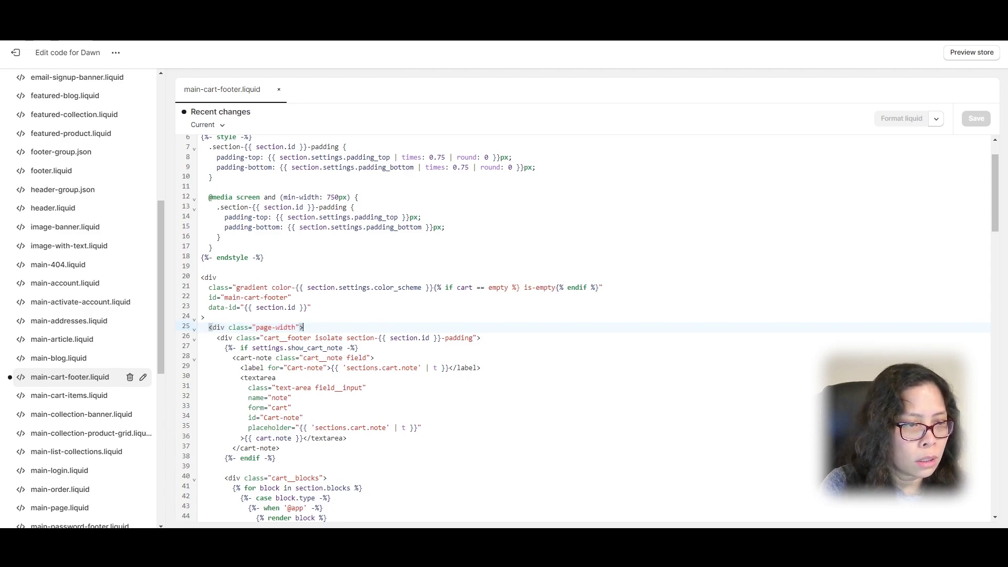
pyautogui.press('Return')
pyautogui.hotkey('ctrl', 'v')
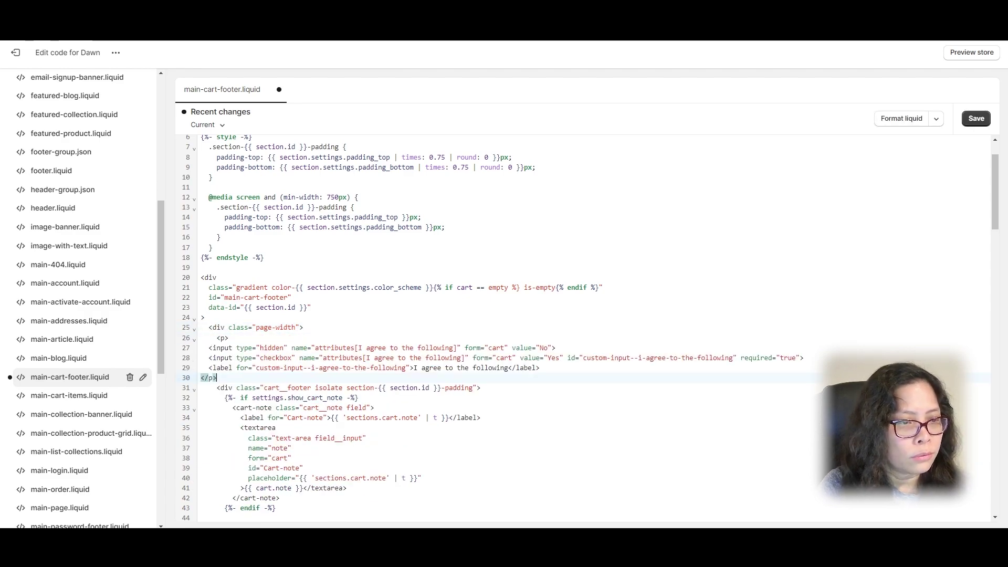
pyautogui.click(228, 337)
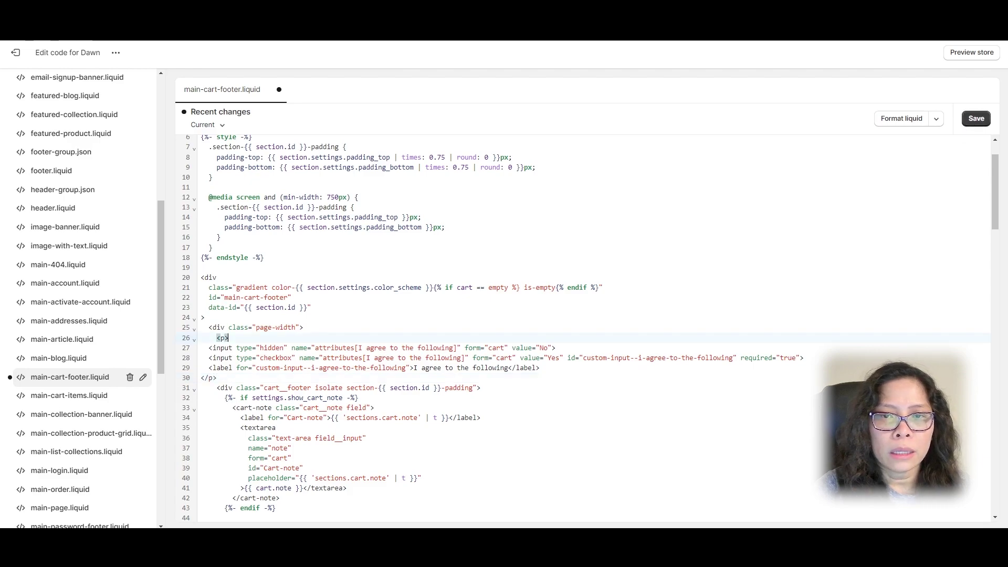
pyautogui.click(975, 118)
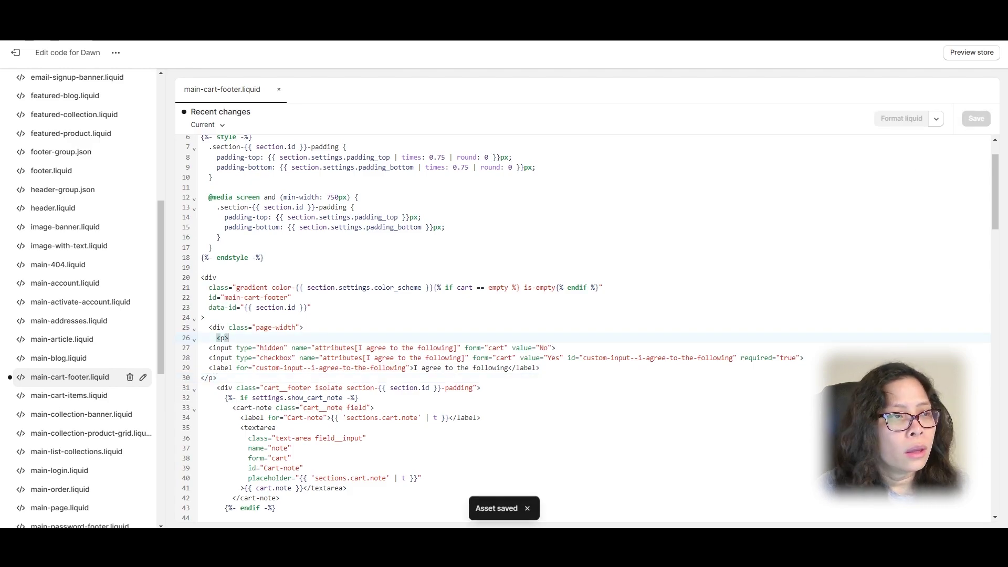
# Step: In the store preview, add the Azure floral short sleeve dress labelled 'Custom' to the cart and view the cart
pyautogui.click(983, 53)
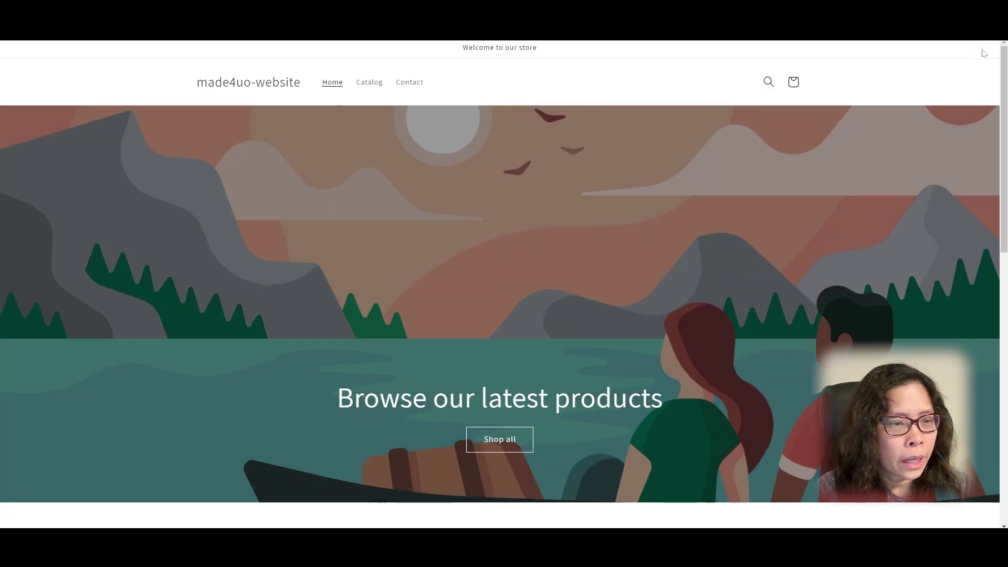
pyautogui.scroll(-5, 672, 163)
pyautogui.click(270, 357)
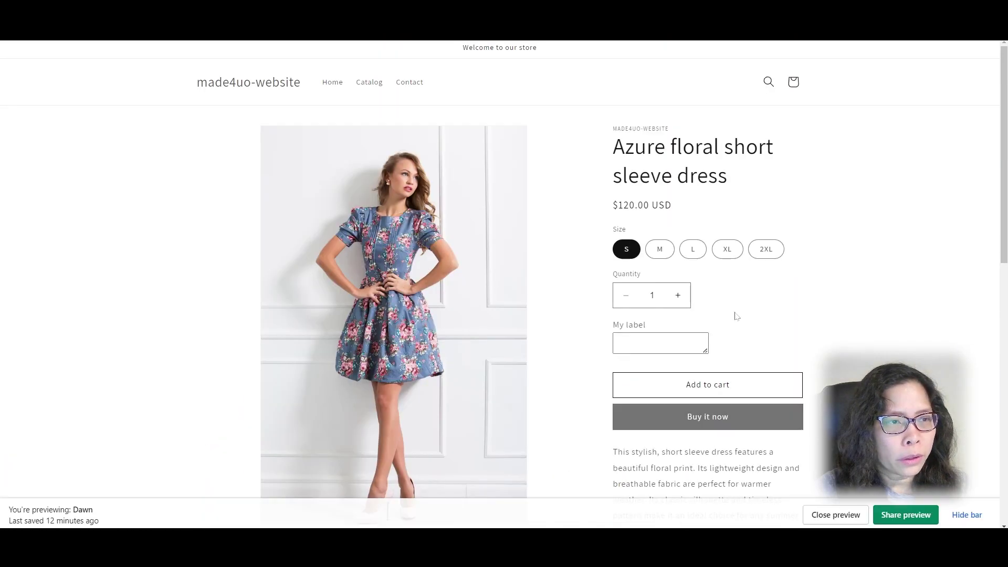
pyautogui.click(660, 343)
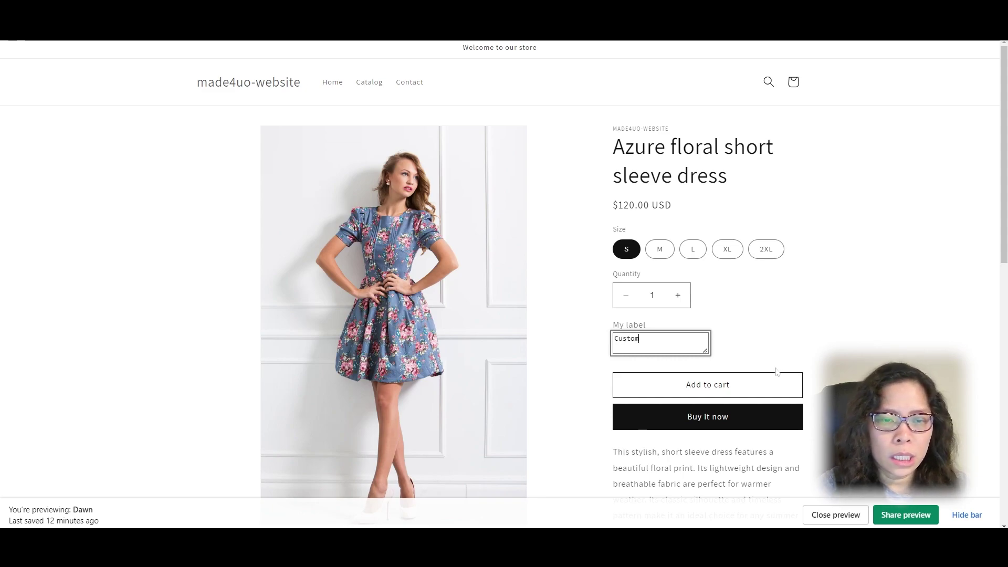
pyautogui.click(741, 382)
pyautogui.click(698, 246)
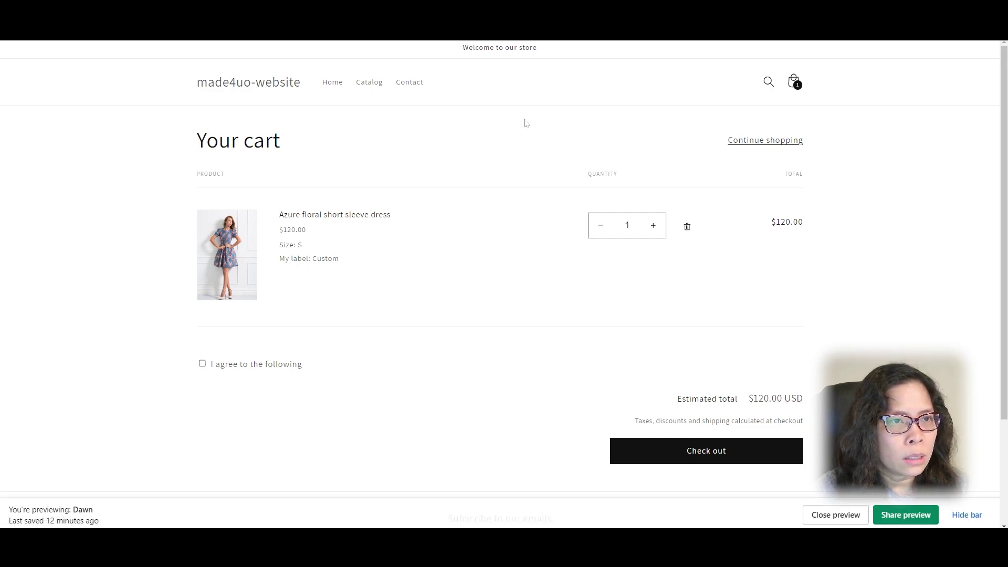
# Step: Confirm checkout is blocked without agreeing, then tick 'I agree to the following' and check out
pyautogui.click(528, 21)
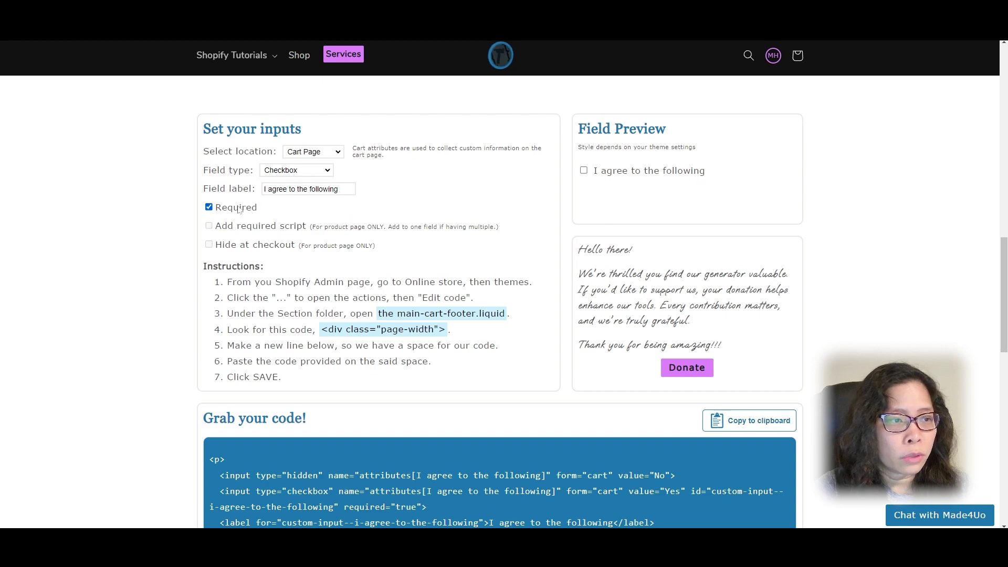
pyautogui.hotkey('ctrl', 'Tab')
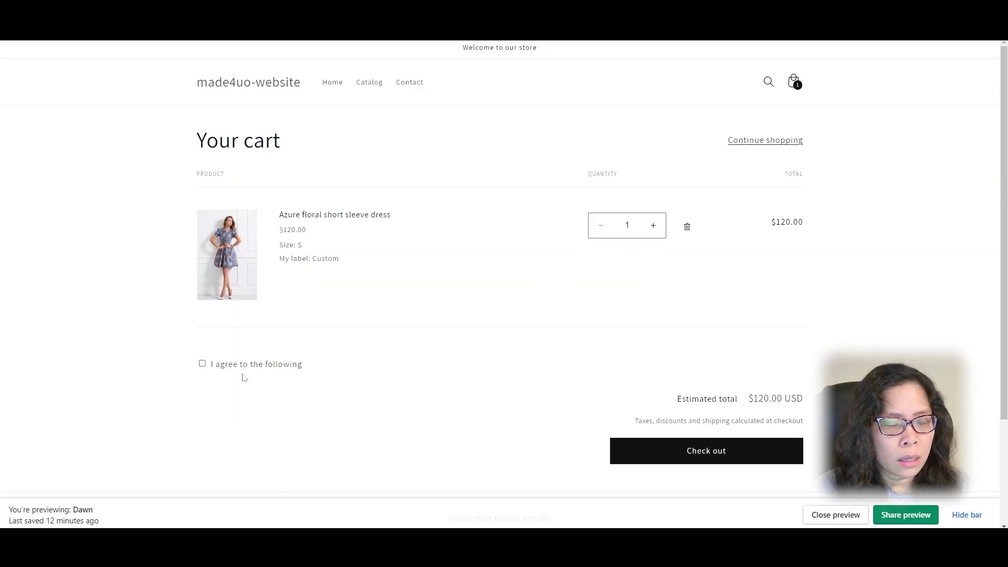
pyautogui.click(714, 455)
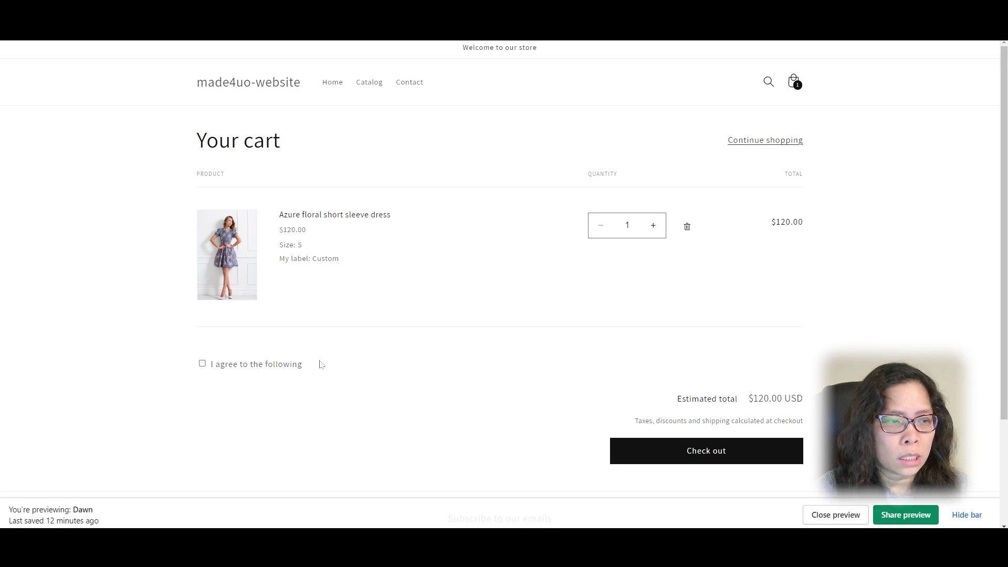
pyautogui.click(249, 366)
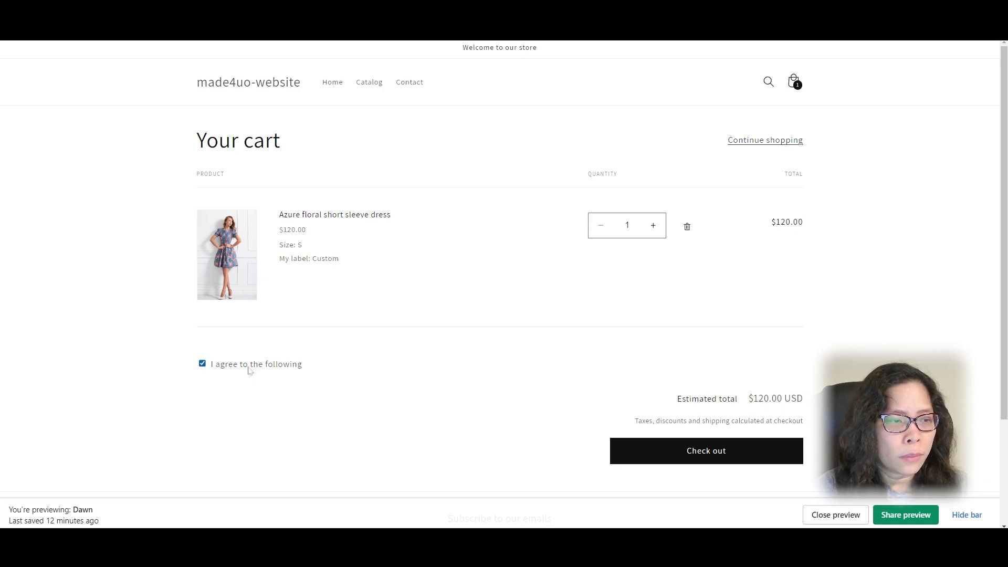
pyautogui.click(704, 452)
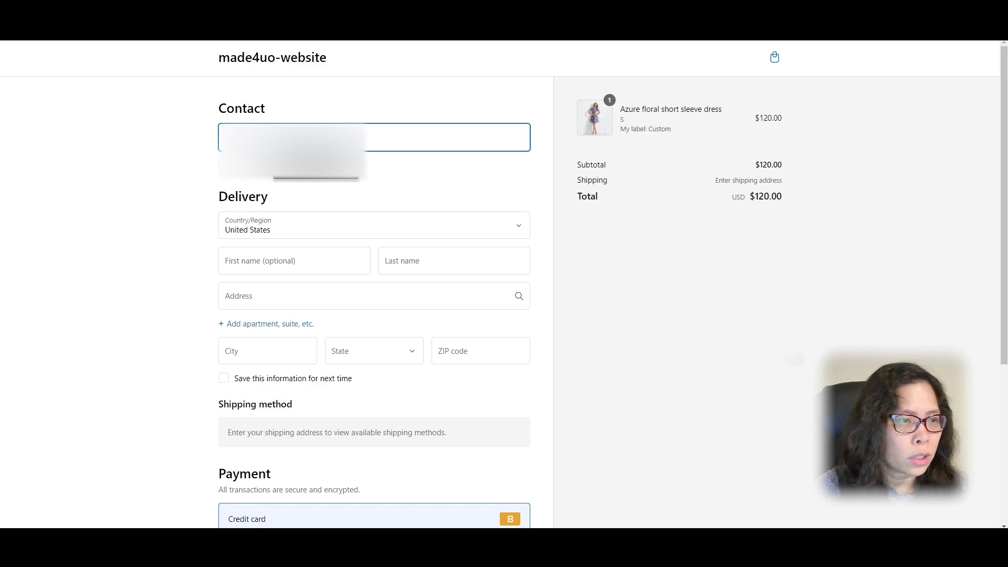
# Step: Fill in the saved email, first and last name, and the suggested delivery address
pyautogui.press('Down')
pyautogui.press('Return')
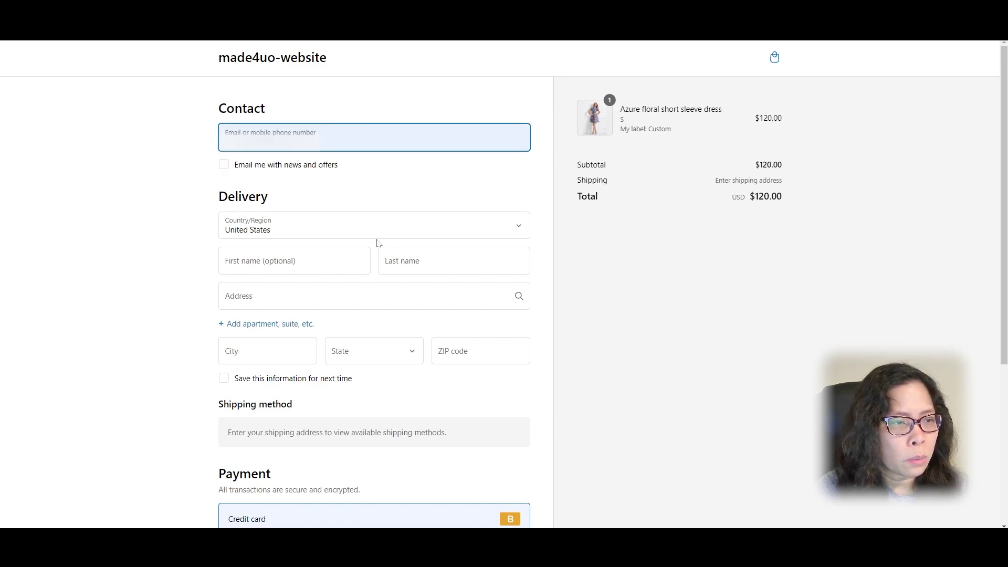
pyautogui.click(285, 261)
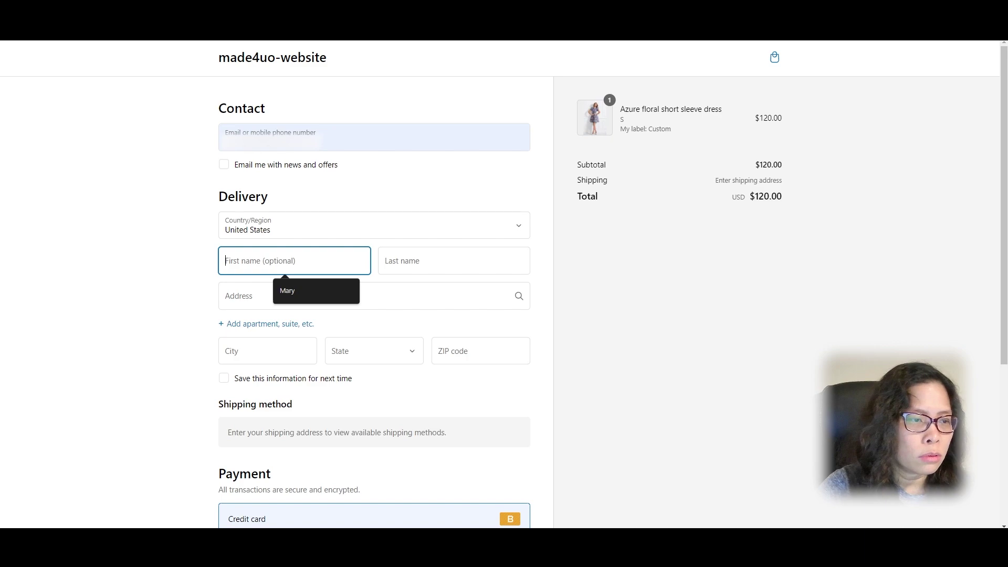
pyautogui.click(306, 290)
pyautogui.press('Tab')
pyautogui.write('Hill')
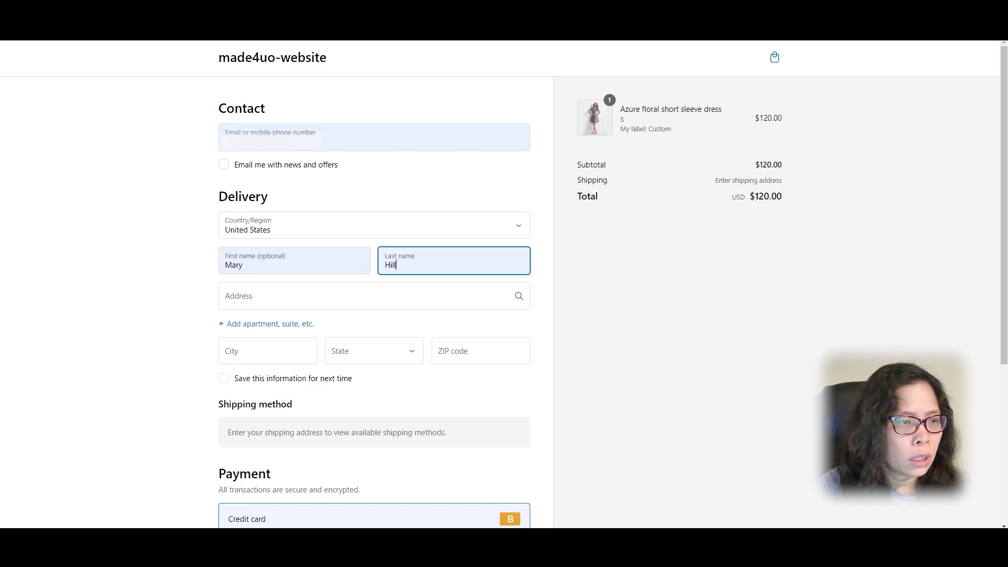
pyautogui.click(306, 295)
pyautogui.write('212')
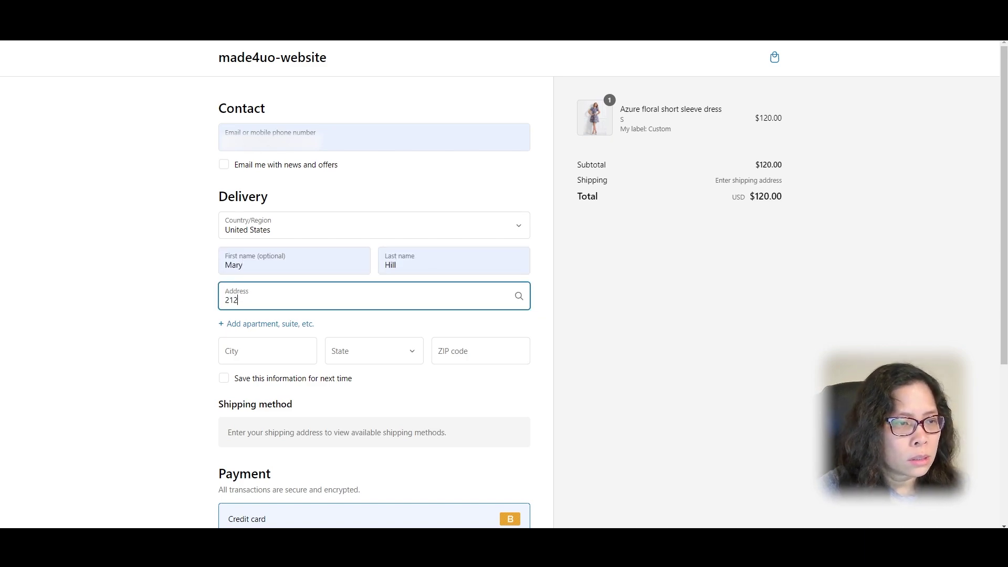
pyautogui.write('1dwe')
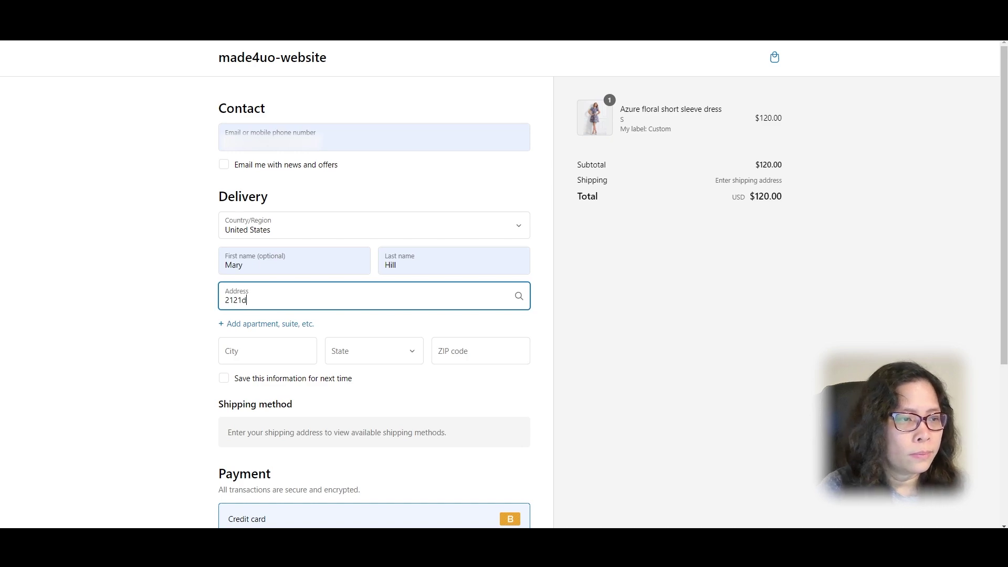
pyautogui.click(398, 347)
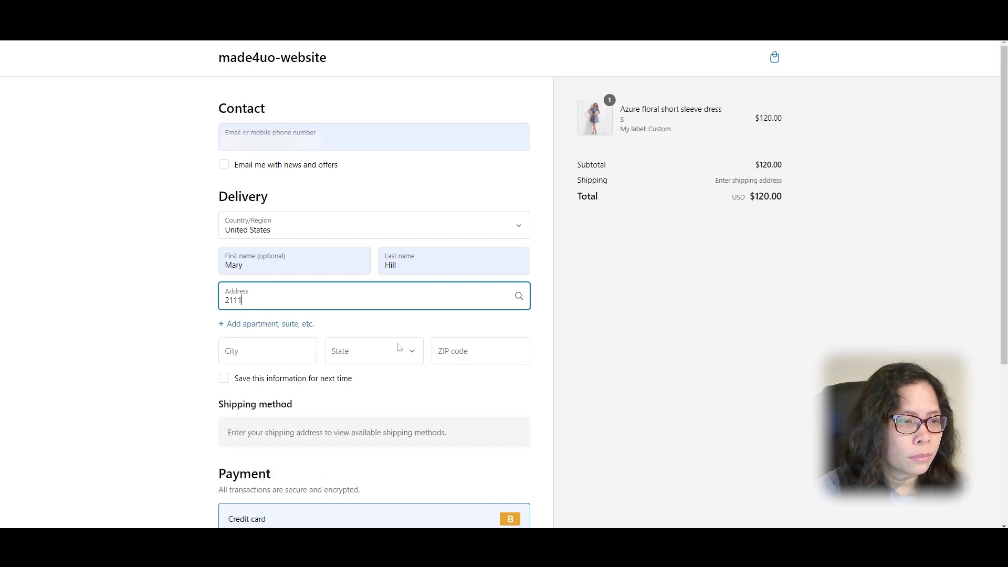
pyautogui.scroll(-2, 646, 344)
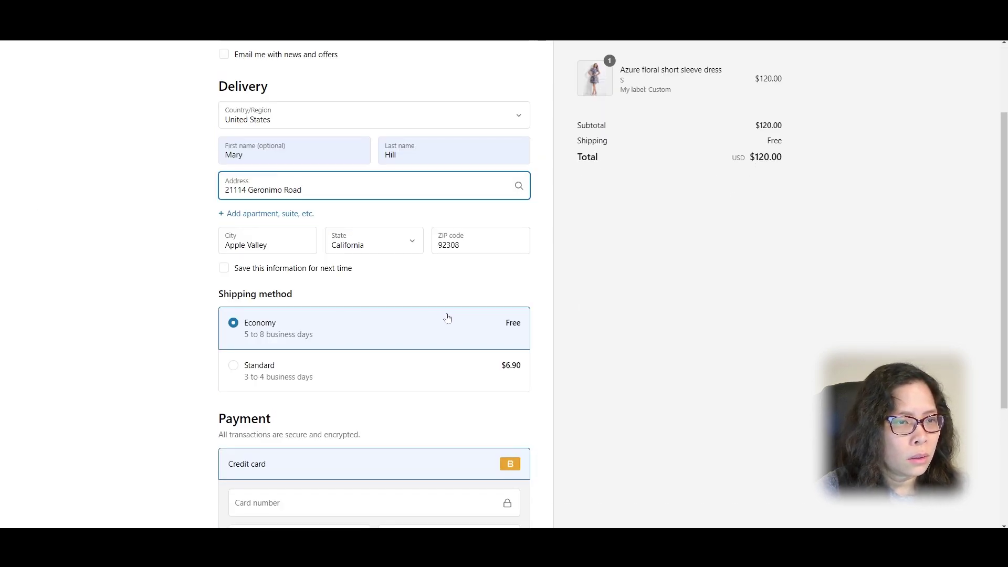
pyautogui.scroll(-4, 447, 318)
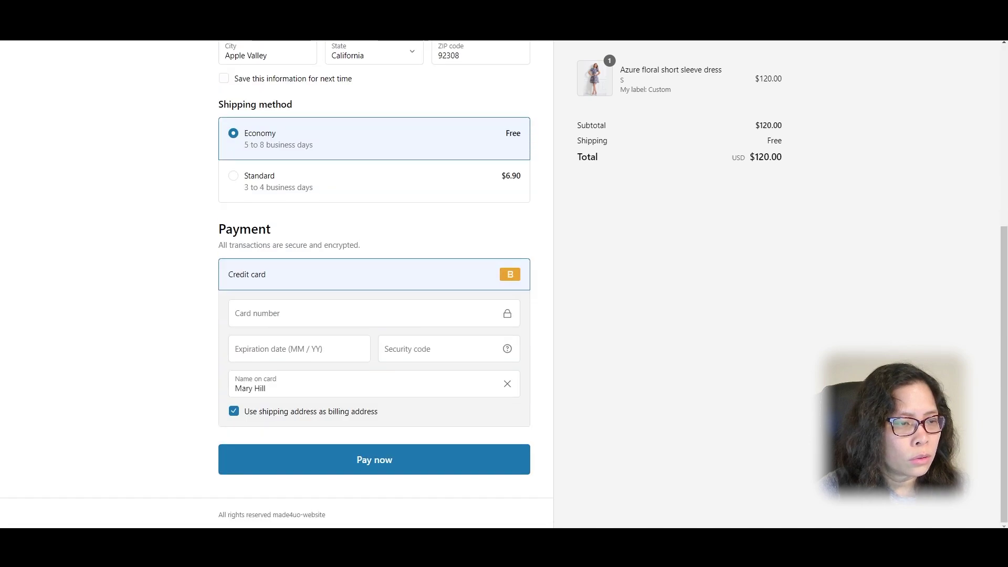
# Step: Enter the test card number, expiry 11/24 and security code, then pay $120.00
pyautogui.click(238, 314)
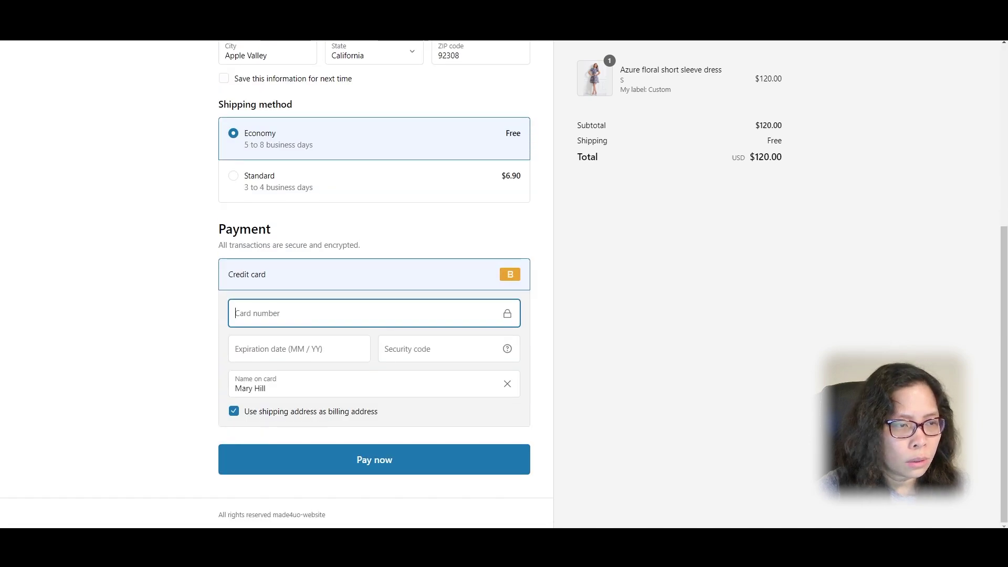
pyautogui.write('1')
pyautogui.press('Tab')
pyautogui.write('11 / ')
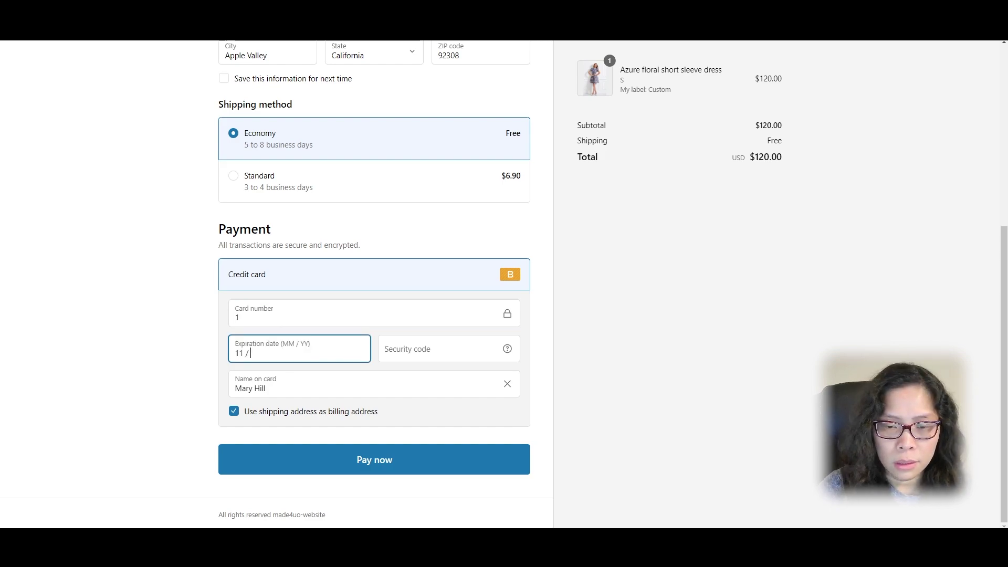
pyautogui.write('24')
pyautogui.press('Tab')
pyautogui.write('123')
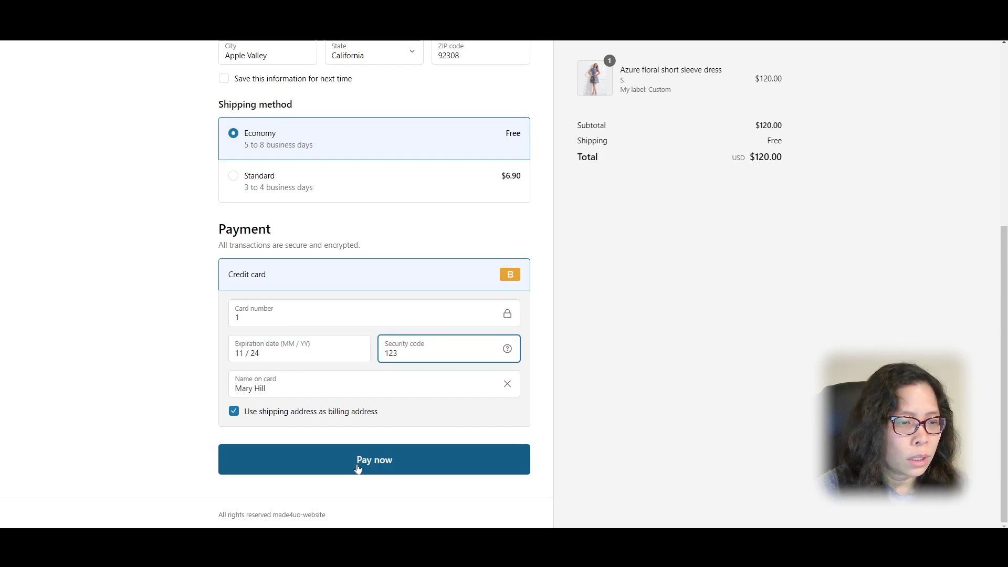
pyautogui.click(358, 467)
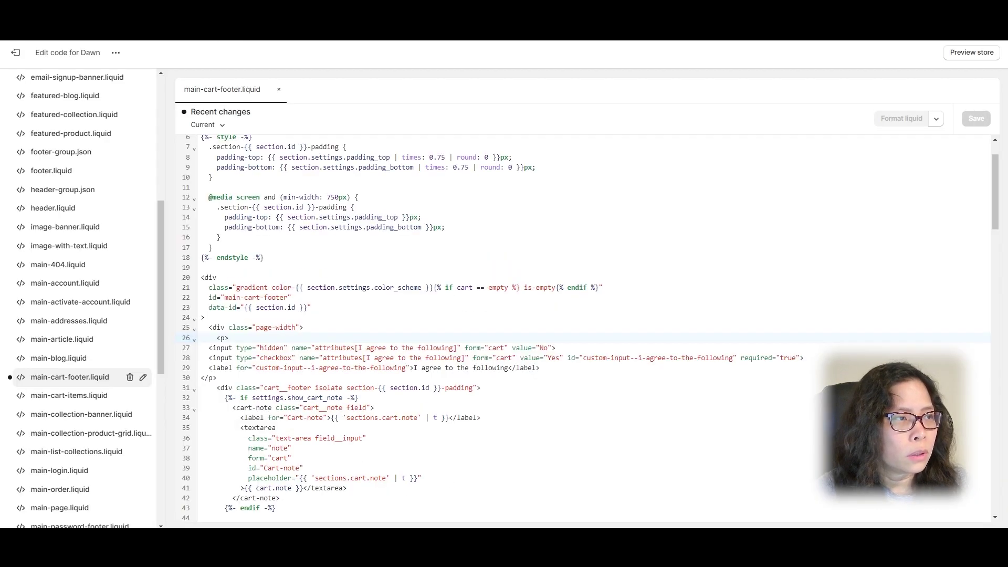
# Step: Leave the code editor and open the newest order, #1004, from the Orders list
pyautogui.click(15, 52)
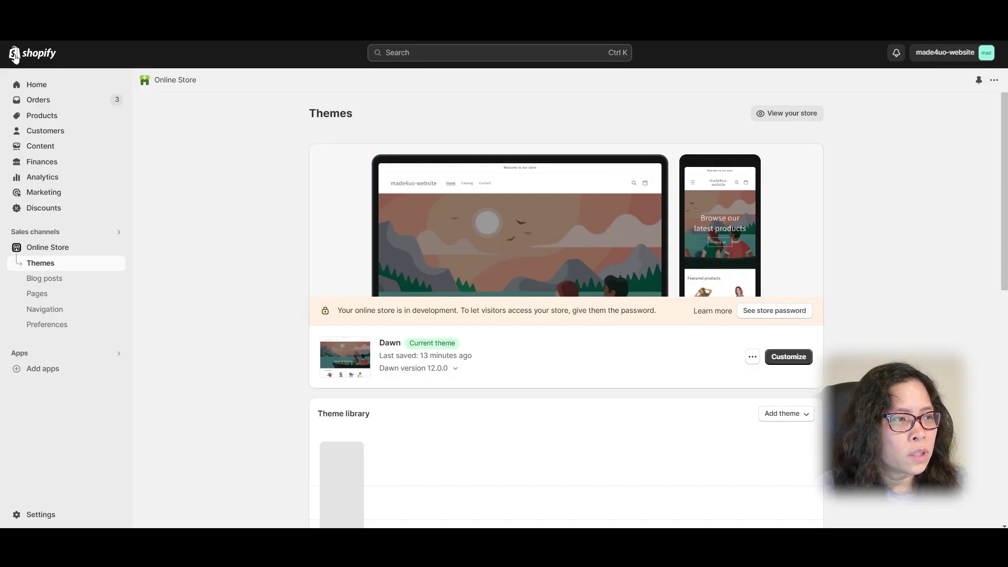
pyautogui.click(58, 102)
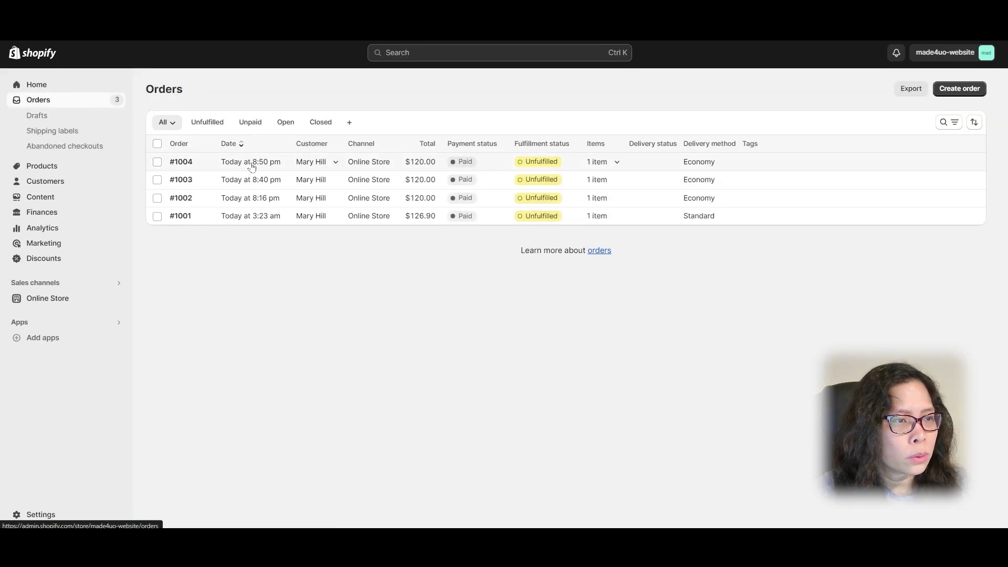
pyautogui.click(234, 166)
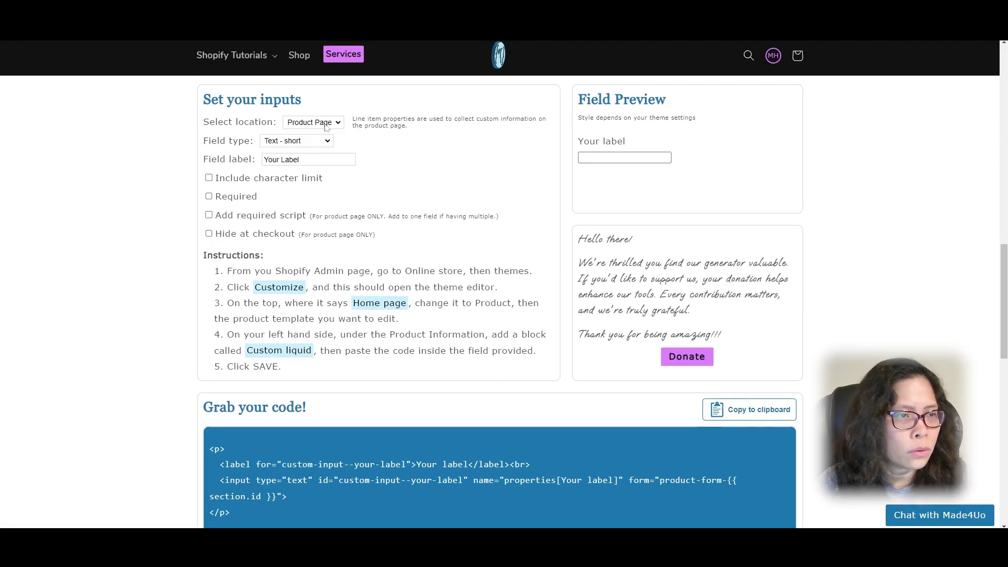
# Step: Set up a Contact form File uploader labelled 'File' that accepts images only
pyautogui.click(325, 126)
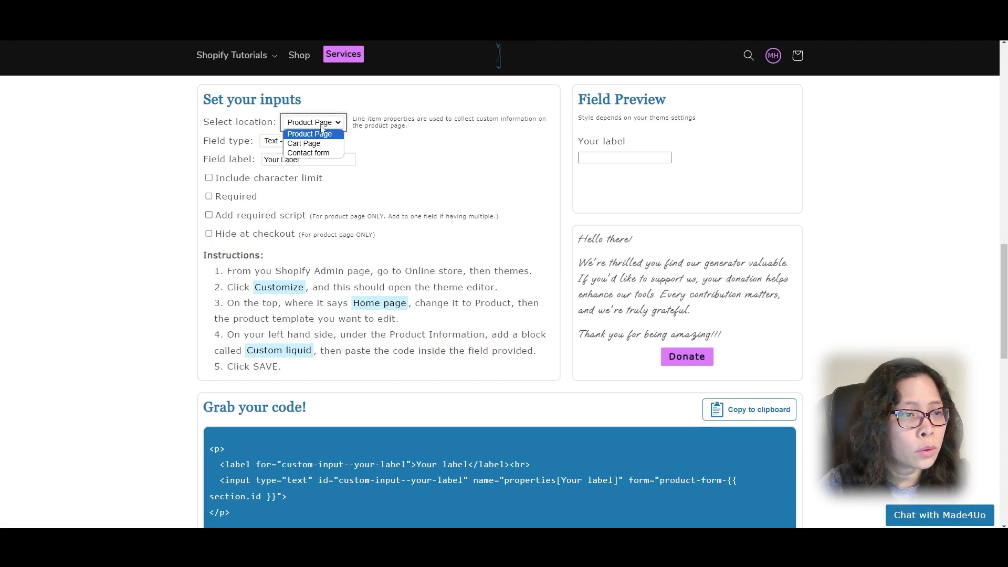
pyautogui.click(322, 152)
pyautogui.click(321, 141)
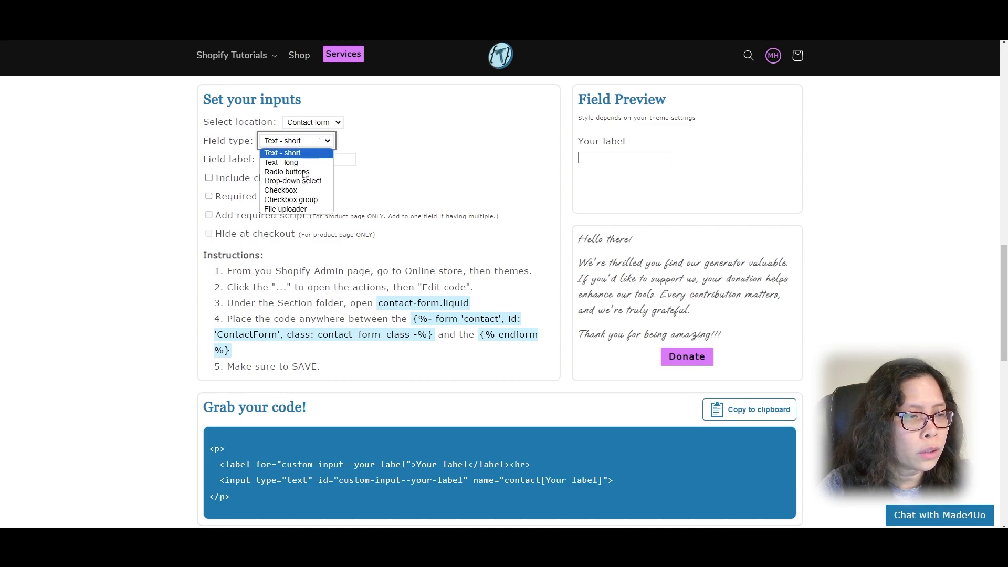
pyautogui.click(300, 217)
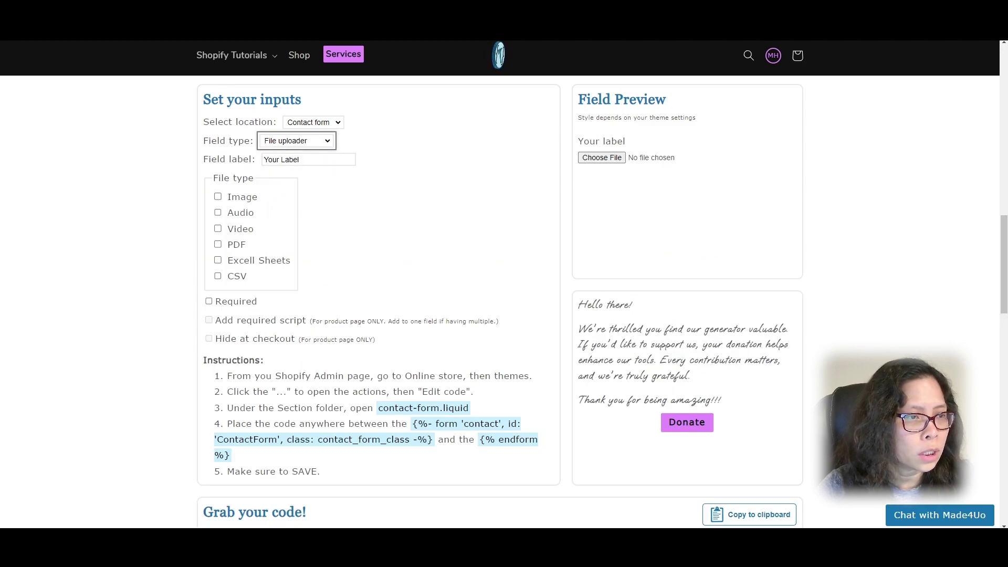
pyautogui.click(237, 163)
pyautogui.write('File')
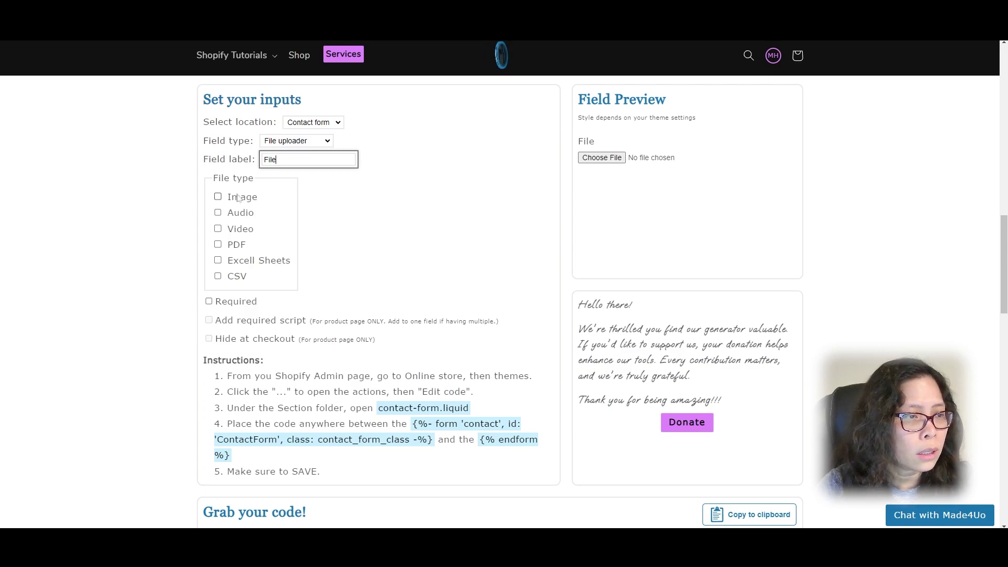
pyautogui.click(240, 198)
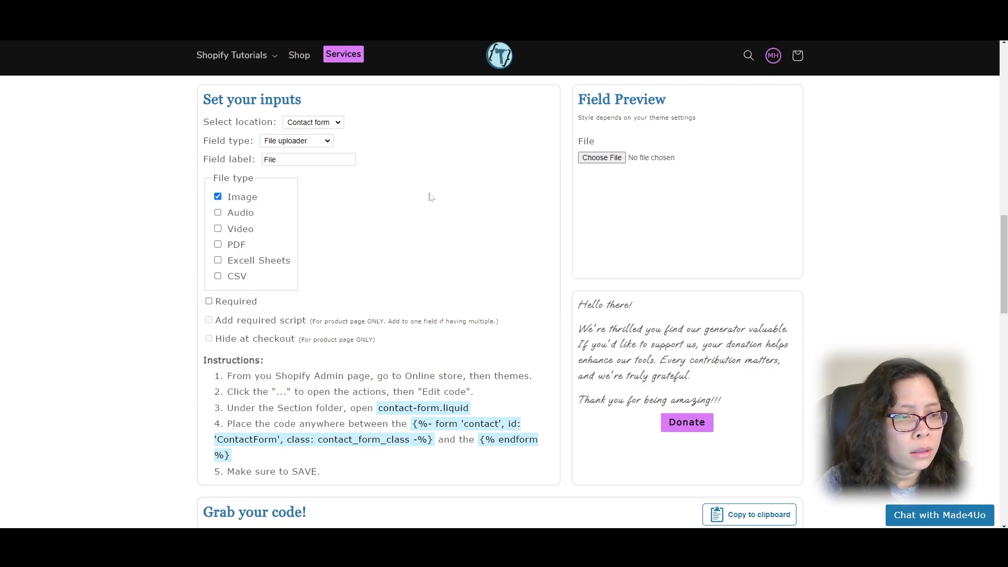
# Step: Make the upload required, copy the generated code, and go to the Online Store themes
pyautogui.scroll(-1, 384, 228)
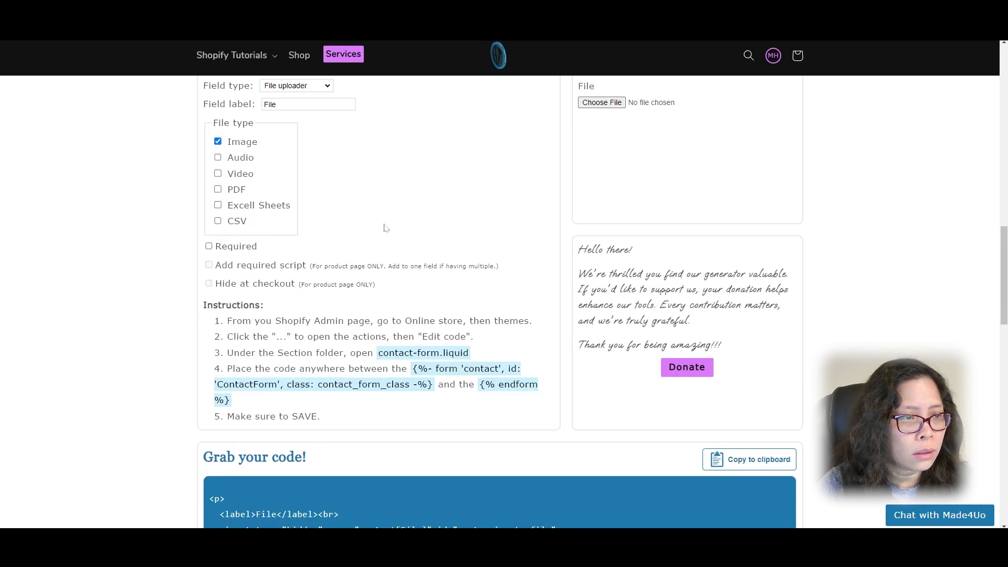
pyautogui.click(237, 250)
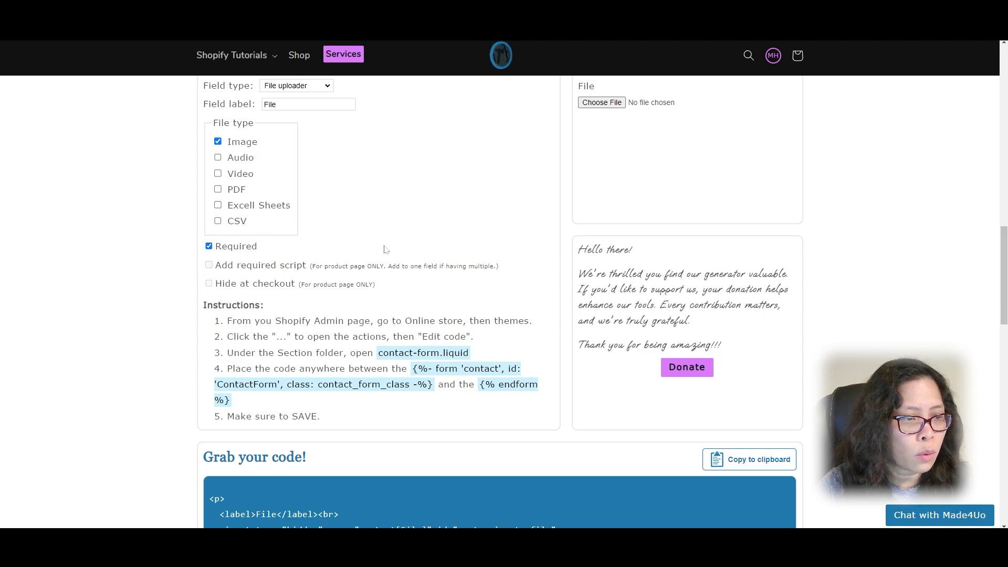
pyautogui.scroll(-2, 385, 249)
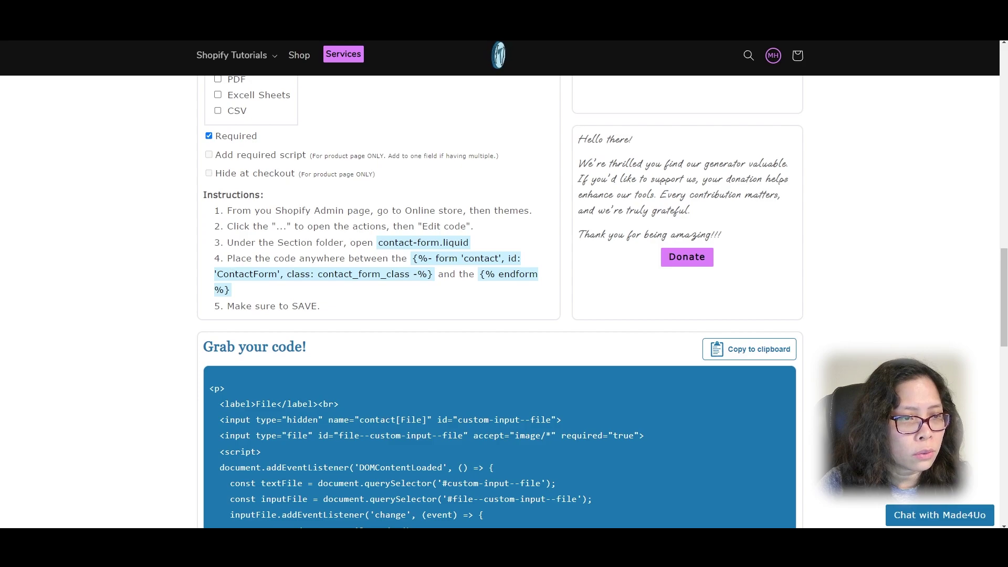
pyautogui.scroll(-3, 505, 223)
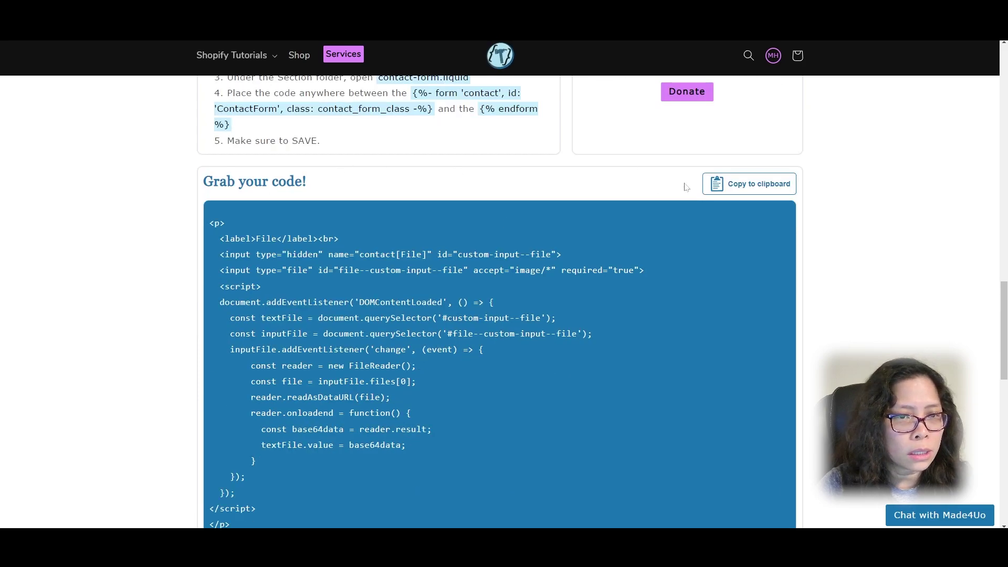
pyautogui.click(740, 193)
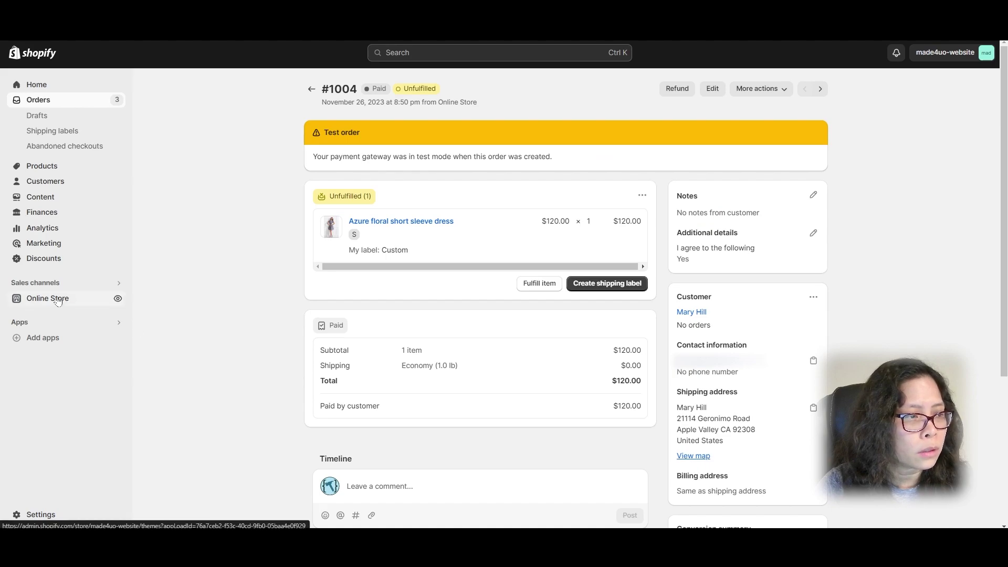
pyautogui.click(53, 298)
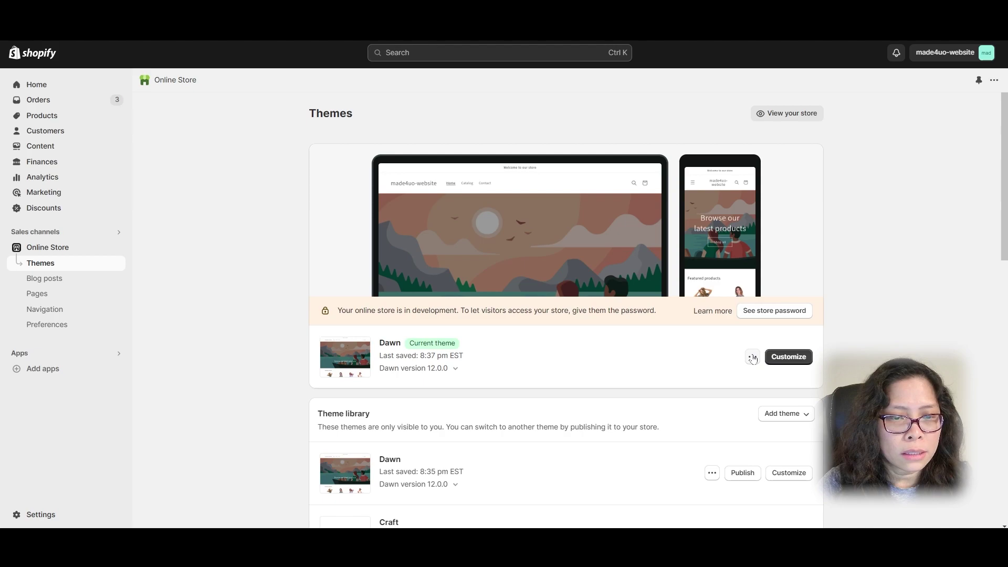
# Step: Open Sections/contact-form.liquid in the Dawn theme's code editor
pyautogui.click(752, 357)
pyautogui.click(683, 466)
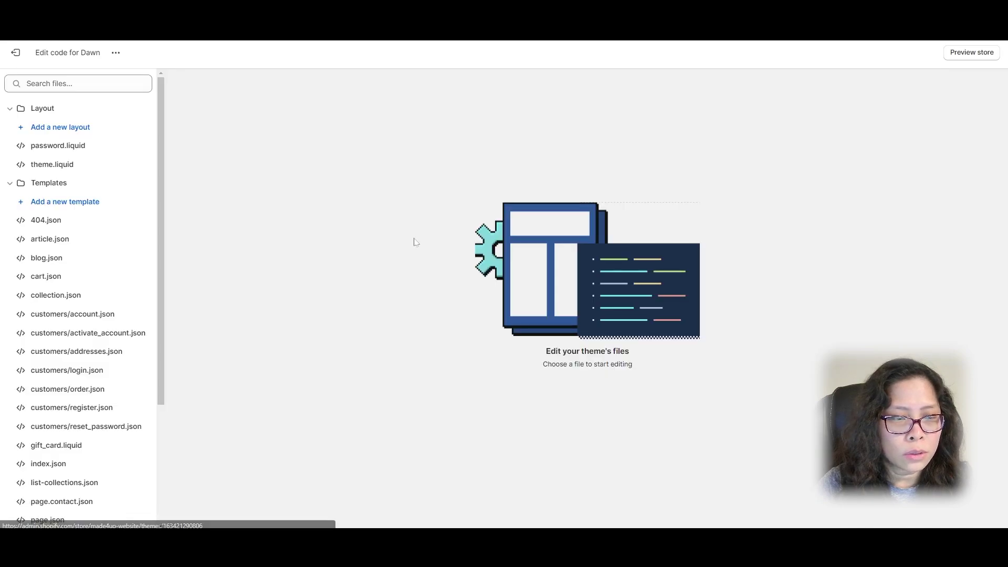
pyautogui.click(9, 183)
pyautogui.click(9, 108)
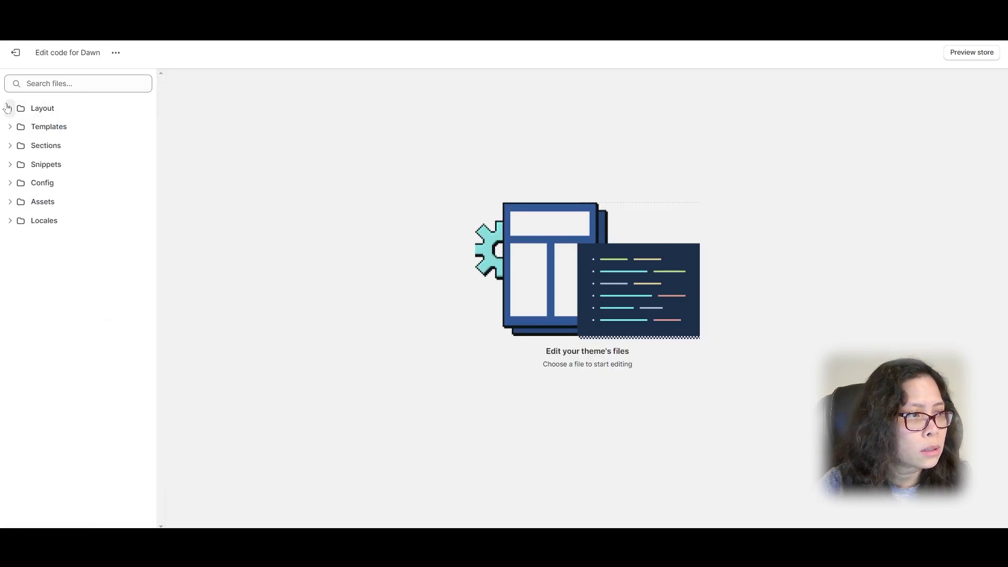
pyautogui.click(10, 152)
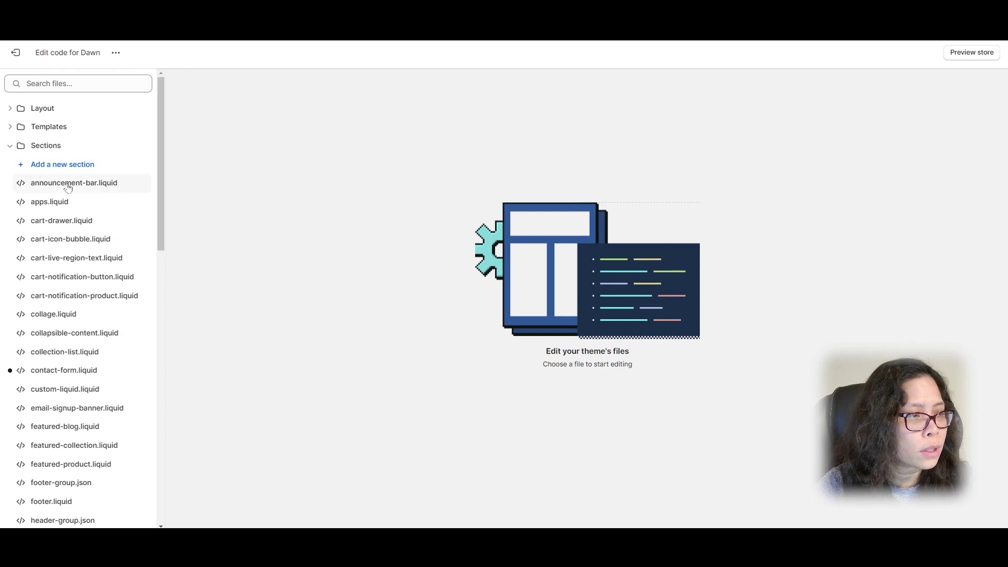
pyautogui.scroll(-1, 49, 307)
pyautogui.click(52, 314)
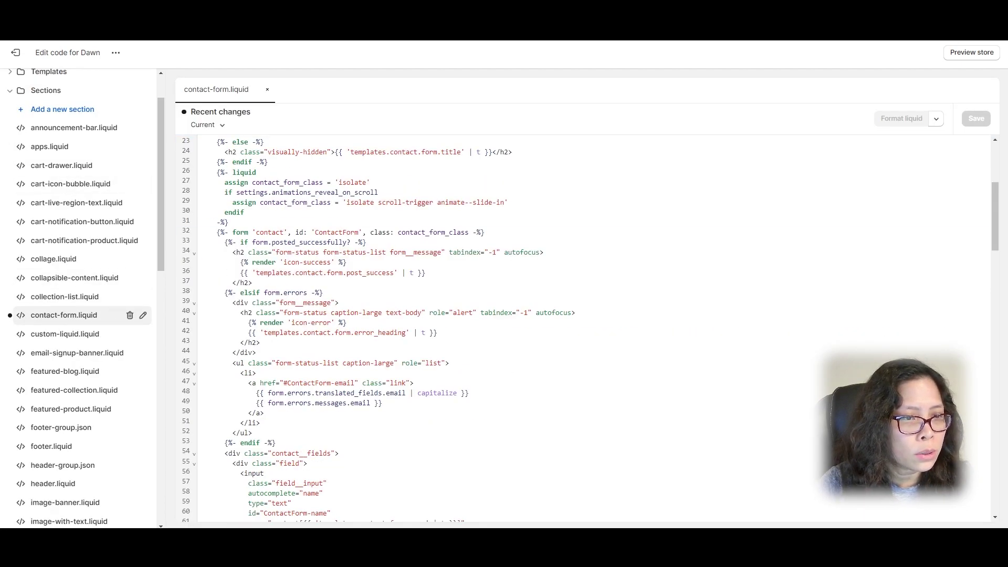
# Step: Paste the file uploader code on a new line after the phone field's closing div
pyautogui.click(223, 232)
pyautogui.hotkey('shift', 'End')
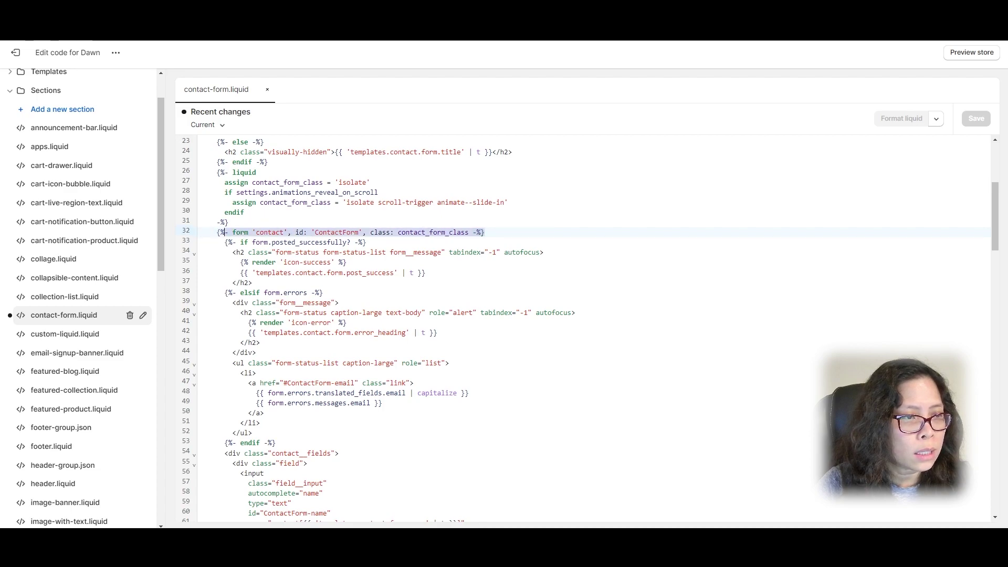
pyautogui.moveTo(215, 232); pyautogui.dragTo(212, 232)
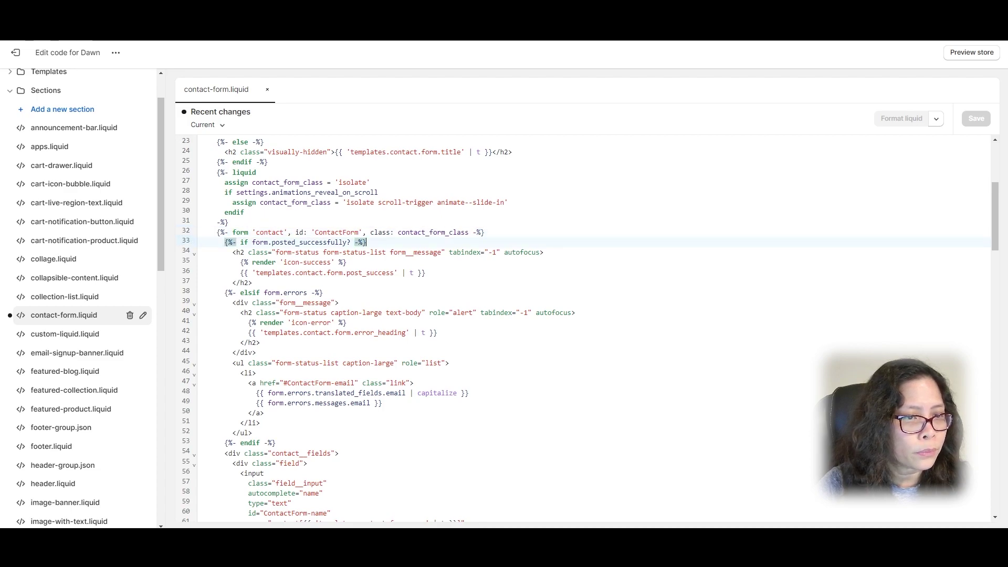
pyautogui.scroll(-10, 525, 325)
pyautogui.scroll(-9, 525, 325)
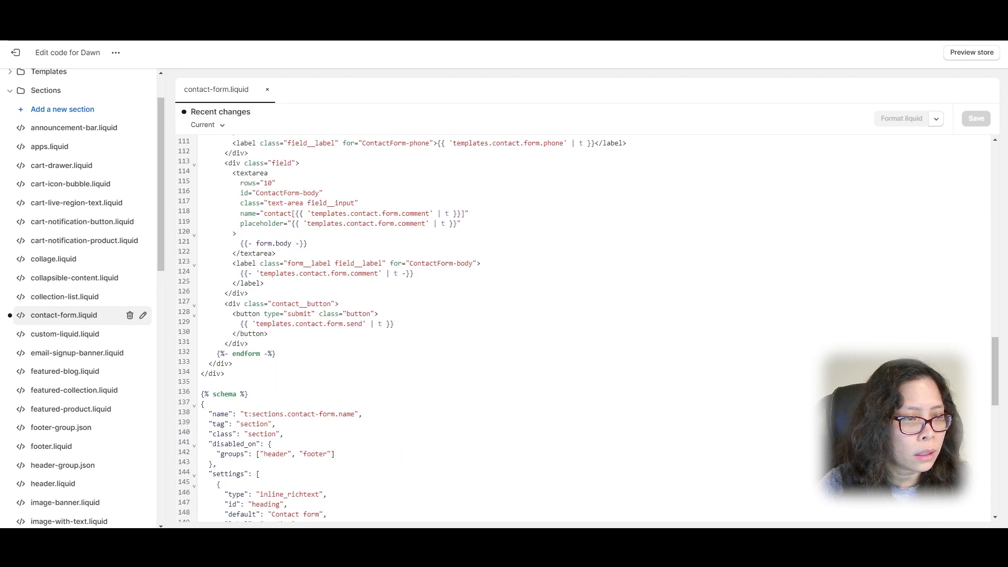
pyautogui.moveTo(277, 188); pyautogui.dragTo(200, 188)
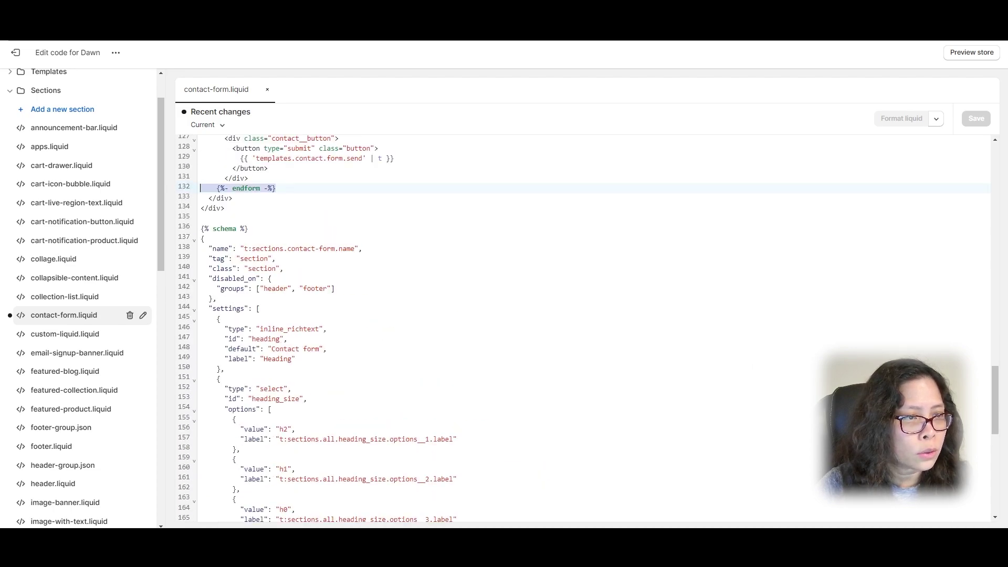
pyautogui.scroll(9, 525, 325)
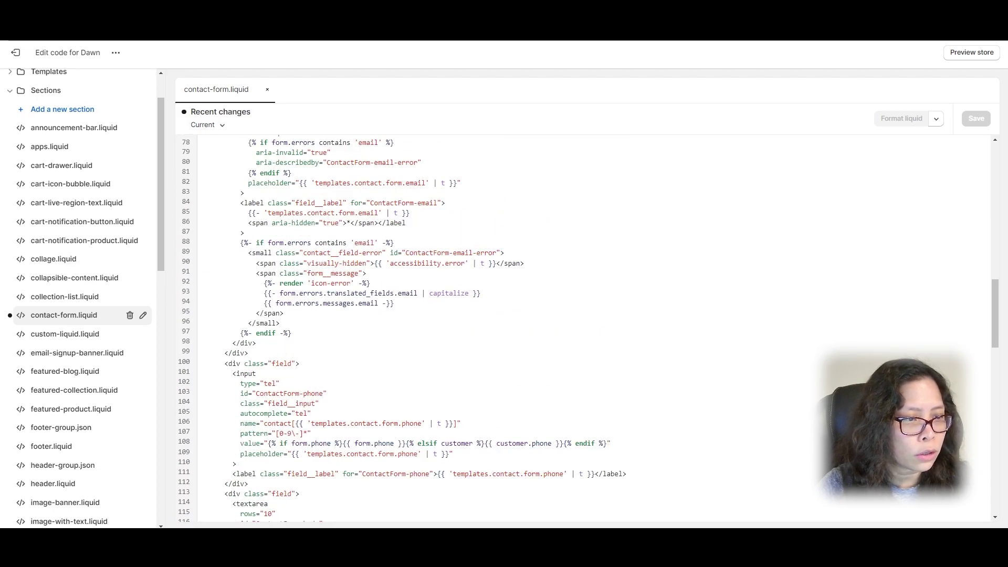
pyautogui.scroll(-4, 525, 326)
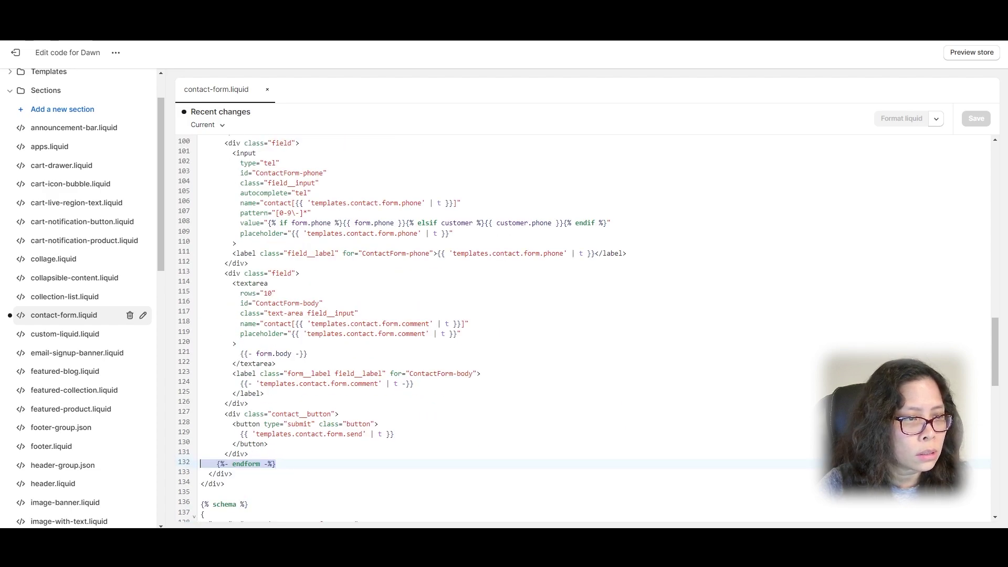
pyautogui.click(249, 263)
pyautogui.press('Return')
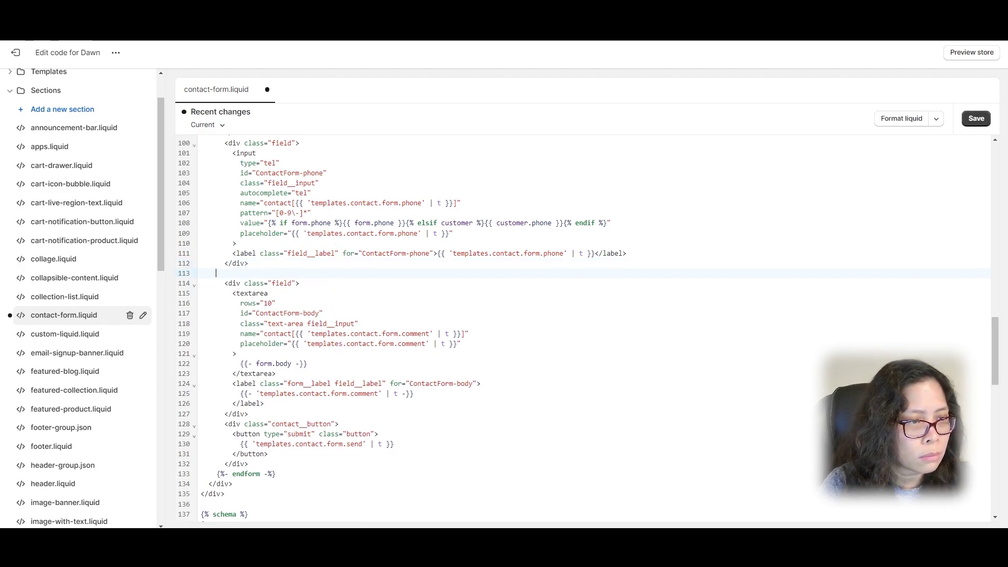
pyautogui.hotkey('ctrl', 'v')
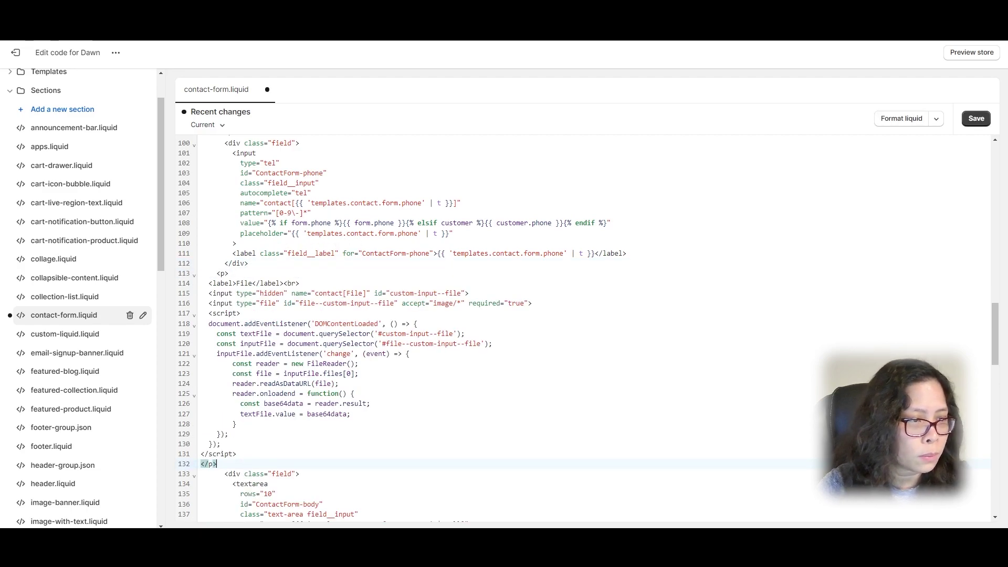
# Step: Indent the pasted block, lines 113–132, and save contact-form.liquid
pyautogui.moveTo(216, 463); pyautogui.dragTo(167, 288)
pyautogui.press('Tab')
pyautogui.press('Tab')
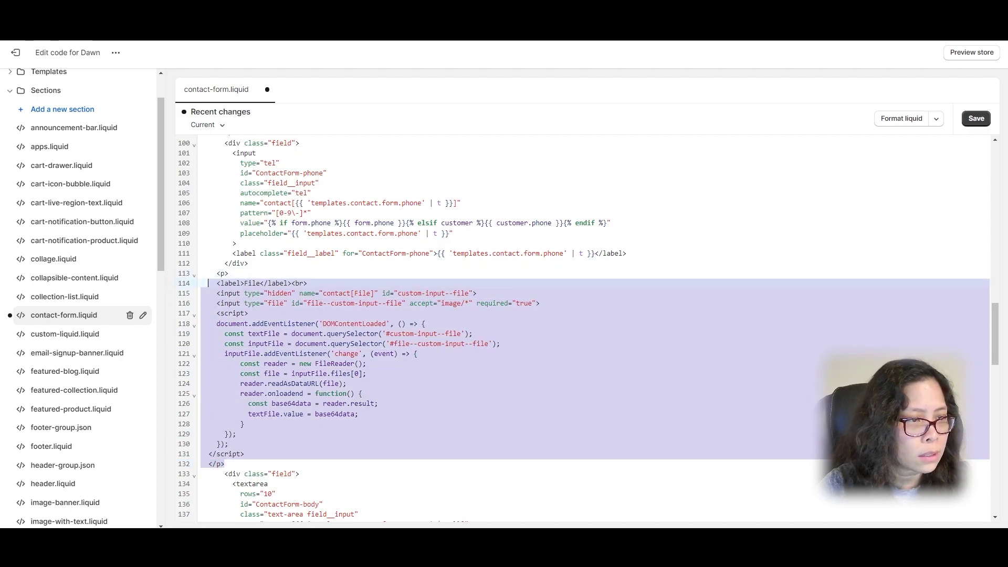
pyautogui.moveTo(237, 463); pyautogui.dragTo(172, 278)
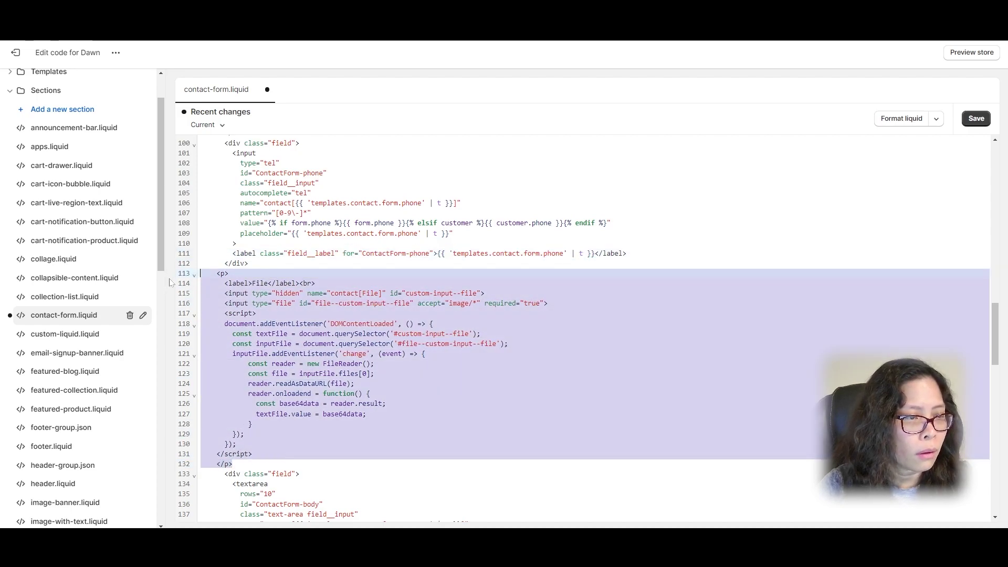
pyautogui.press('Tab')
pyautogui.click(235, 243)
pyautogui.hotkey('ctrl', 's')
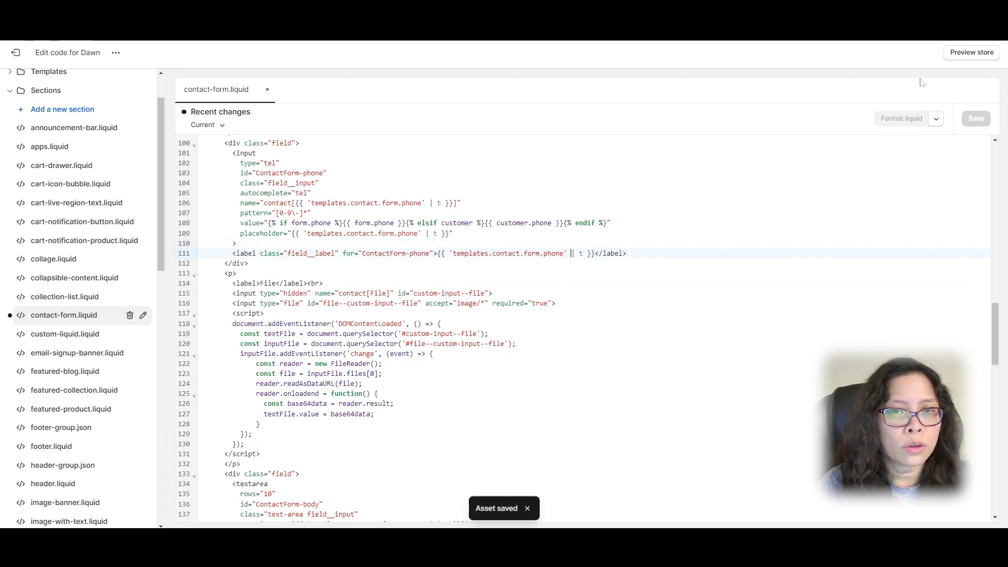
# Step: On the storefront Contact page, enter a name and email and try sending without a file
pyautogui.click(962, 51)
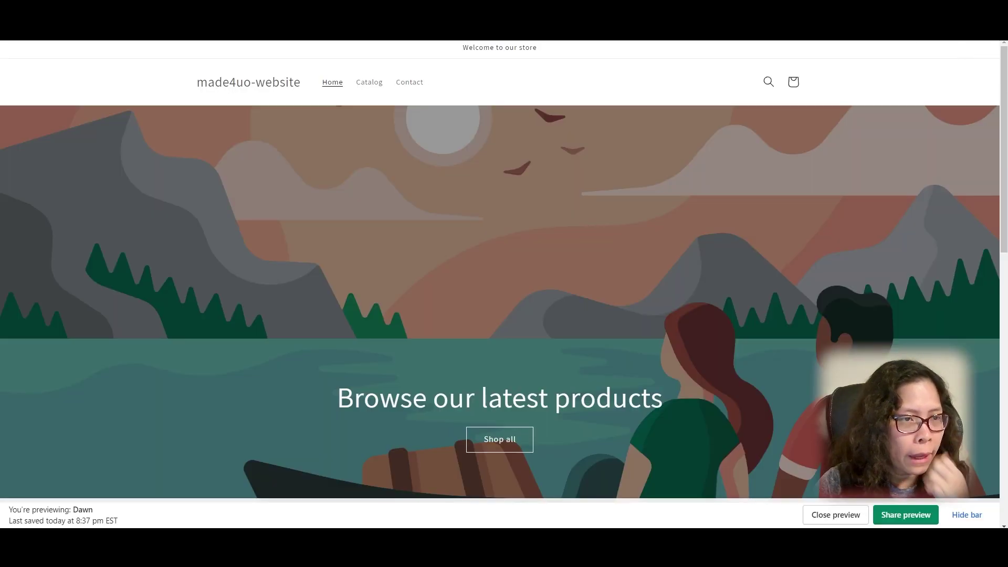
pyautogui.click(412, 81)
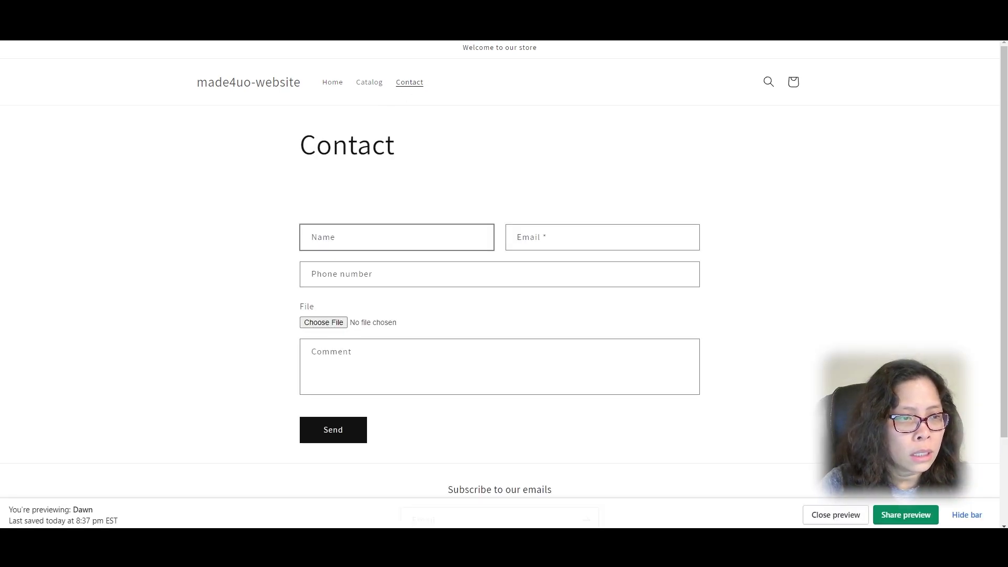
pyautogui.click(336, 241)
pyautogui.write('Mary')
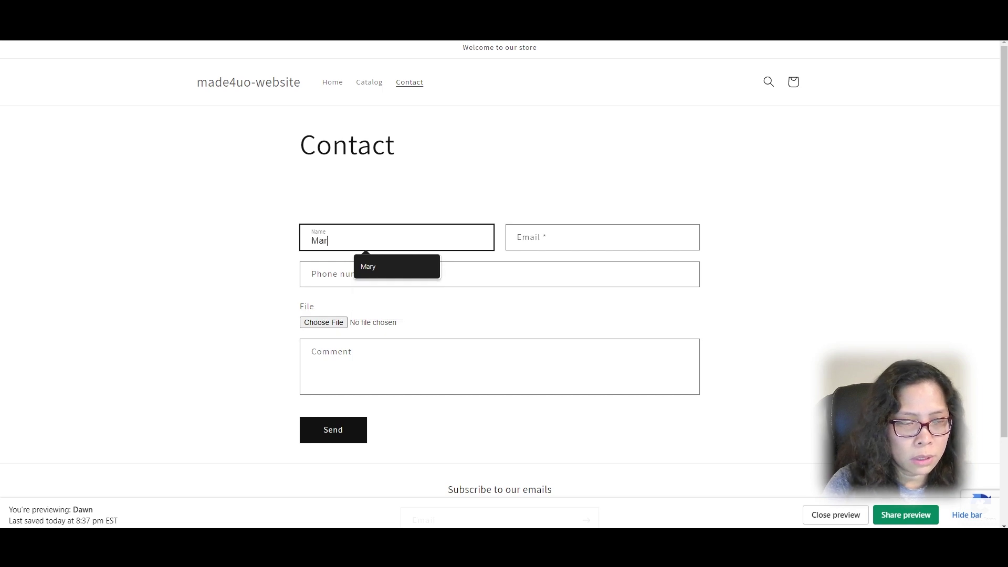
pyautogui.press('Tab')
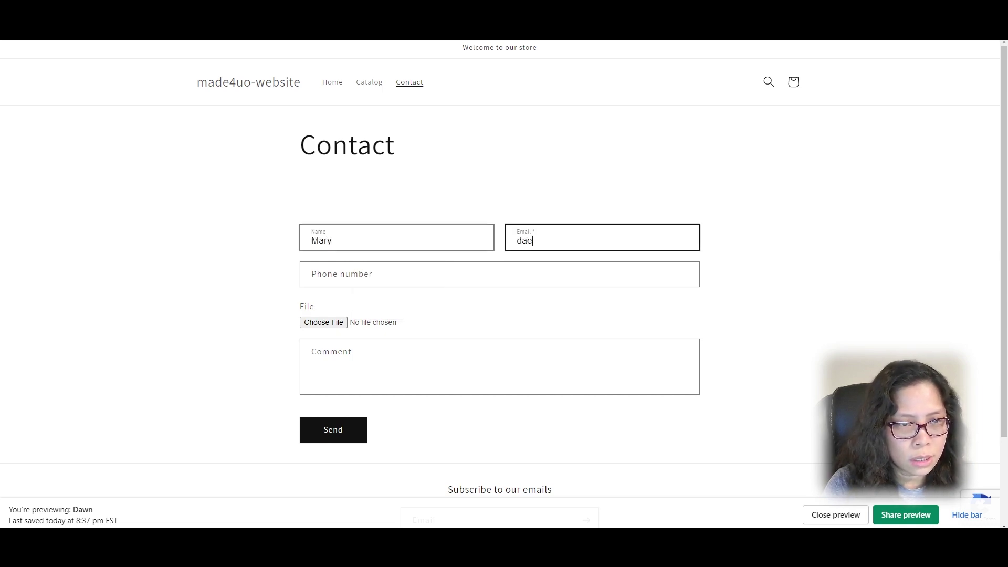
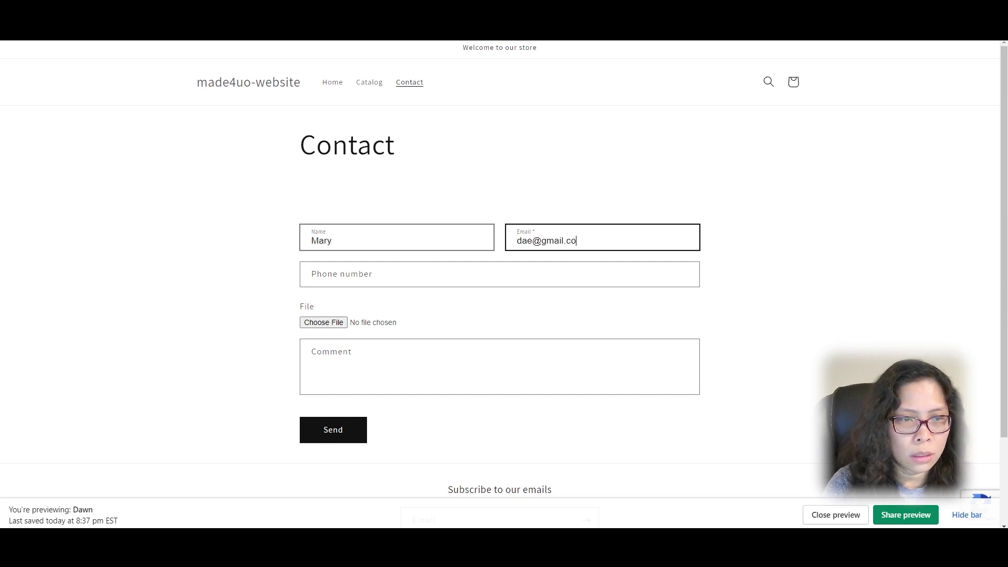
pyautogui.click(317, 304)
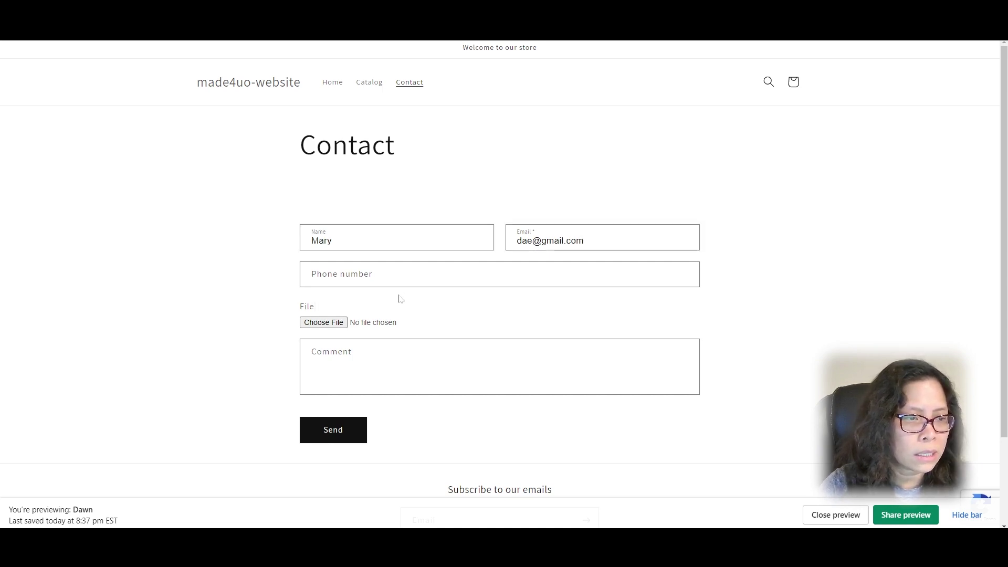
pyautogui.click(336, 439)
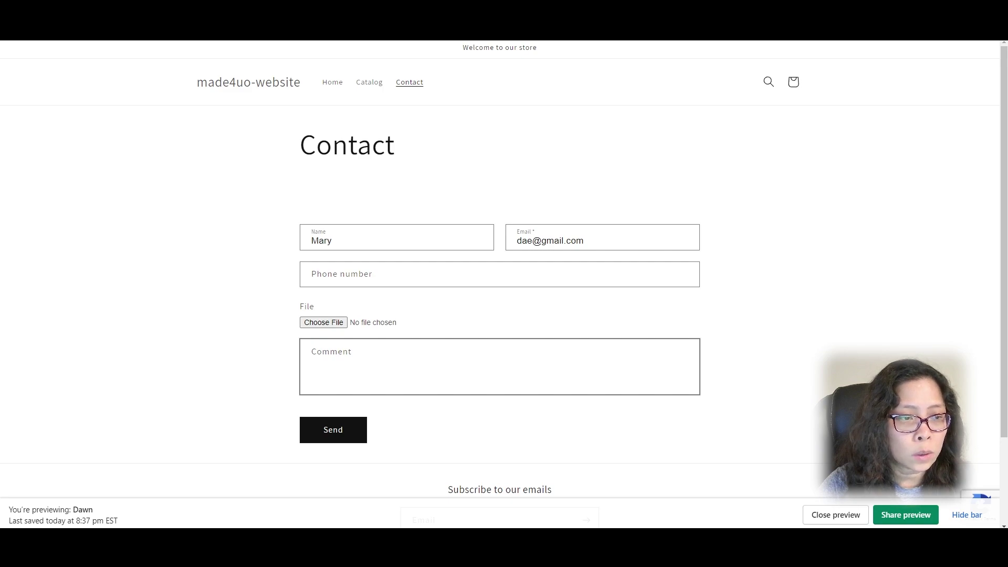
# Step: Attach made4uo.gif to the contact form's File upload field
pyautogui.click(332, 323)
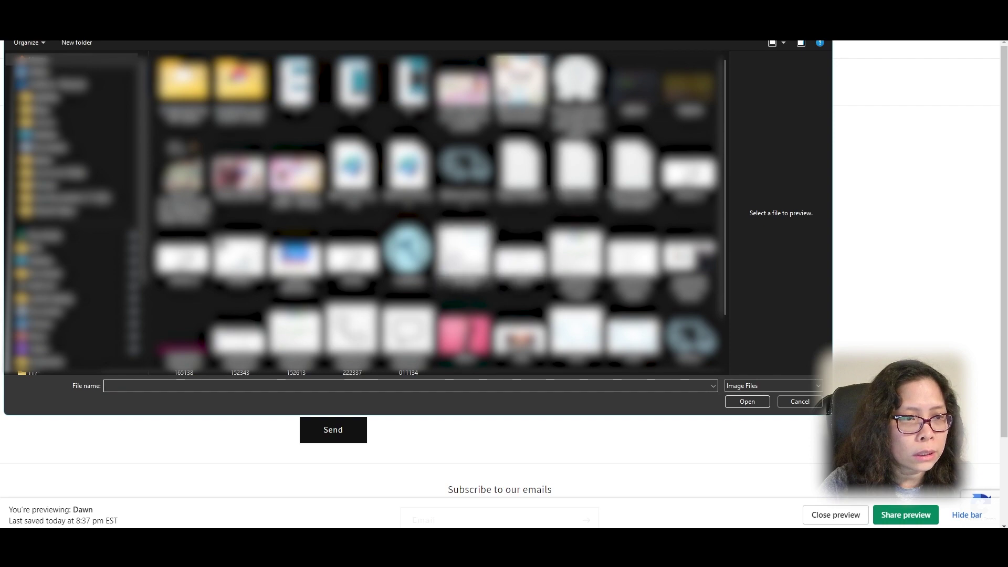
pyautogui.click(408, 251)
pyautogui.click(748, 402)
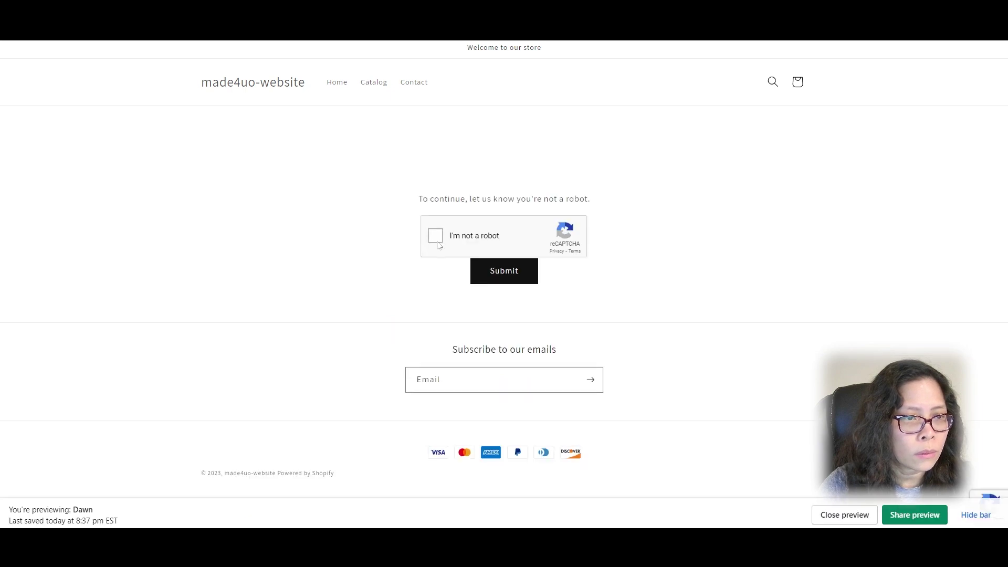
# Step: Pass the reCAPTCHA by marking the motorcycle pictures, then submit the form
pyautogui.click(436, 236)
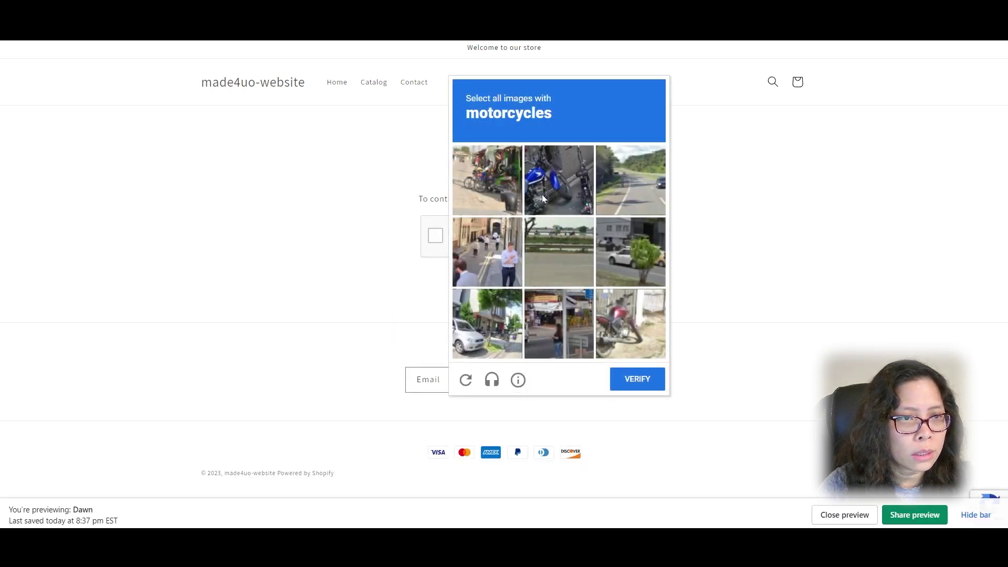
pyautogui.click(542, 194)
pyautogui.click(485, 195)
pyautogui.click(625, 338)
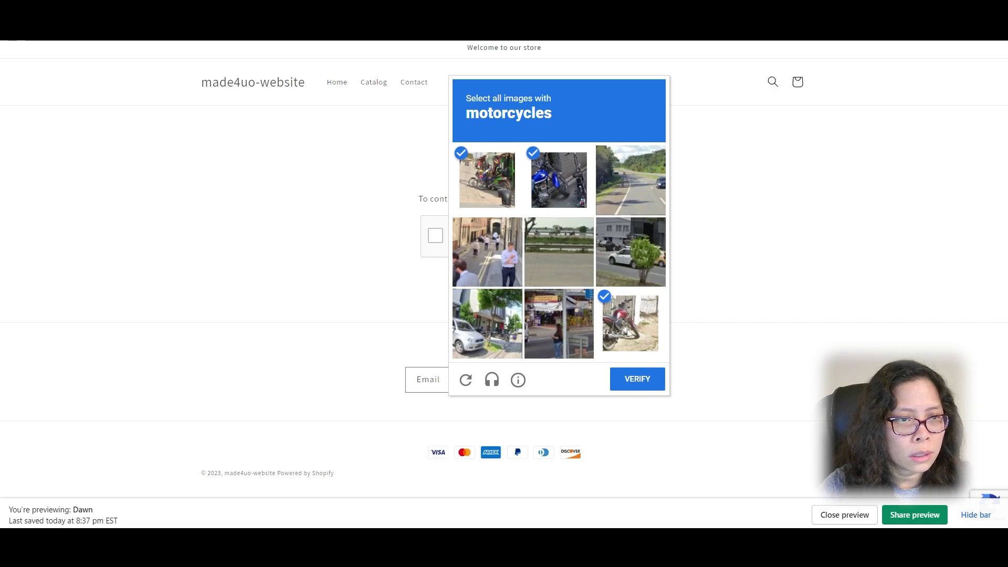
pyautogui.click(638, 379)
pyautogui.click(513, 268)
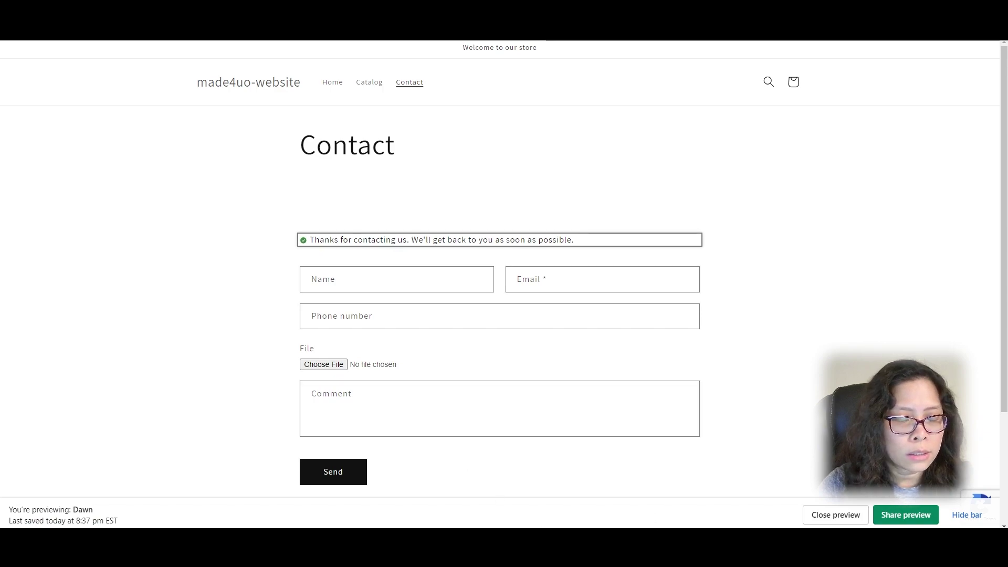
# Step: Open the unread 'New customer message' email in Gmail
pyautogui.hotkey('alt', 'Tab')
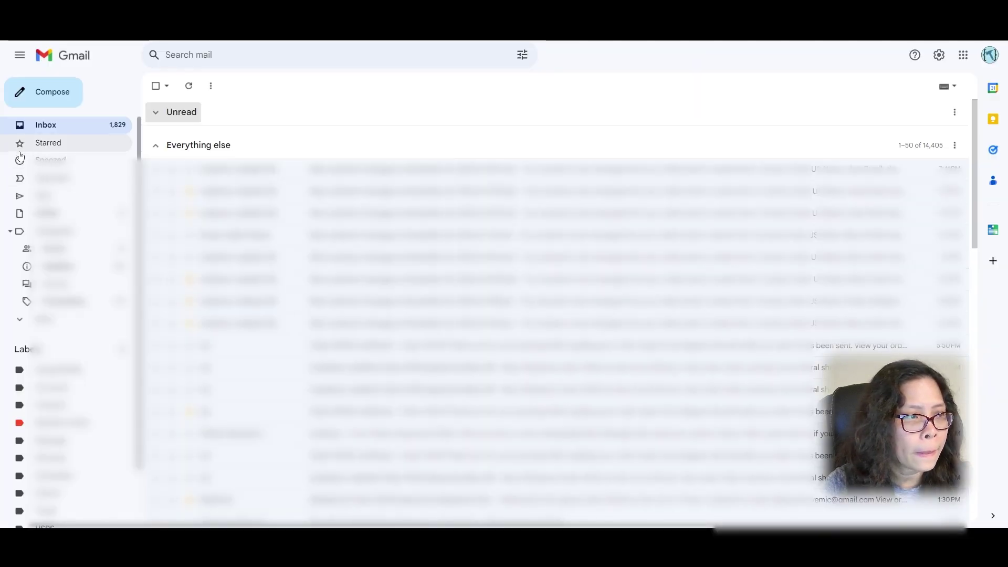
pyautogui.click(185, 113)
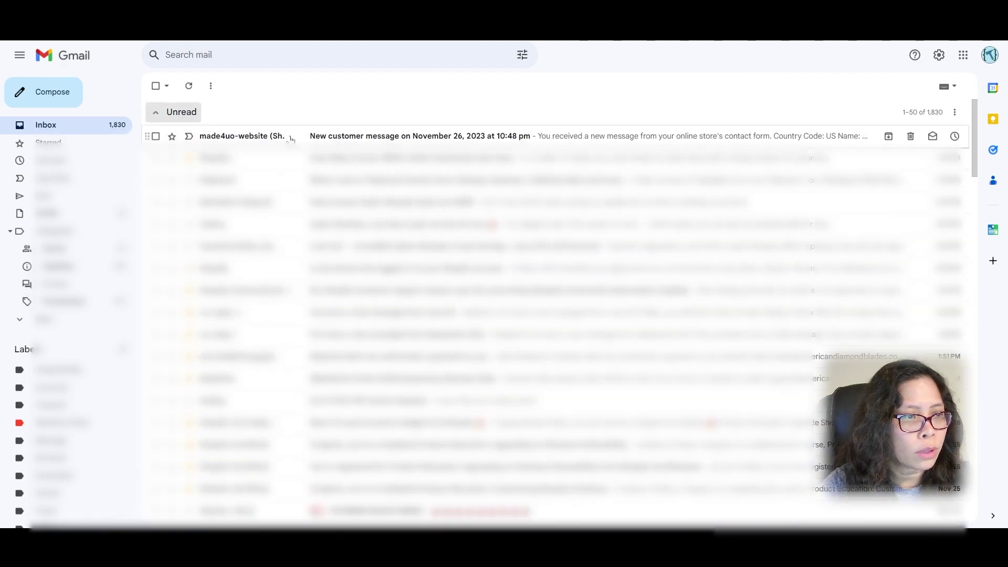
pyautogui.click(290, 137)
pyautogui.scroll(-3, 546, 189)
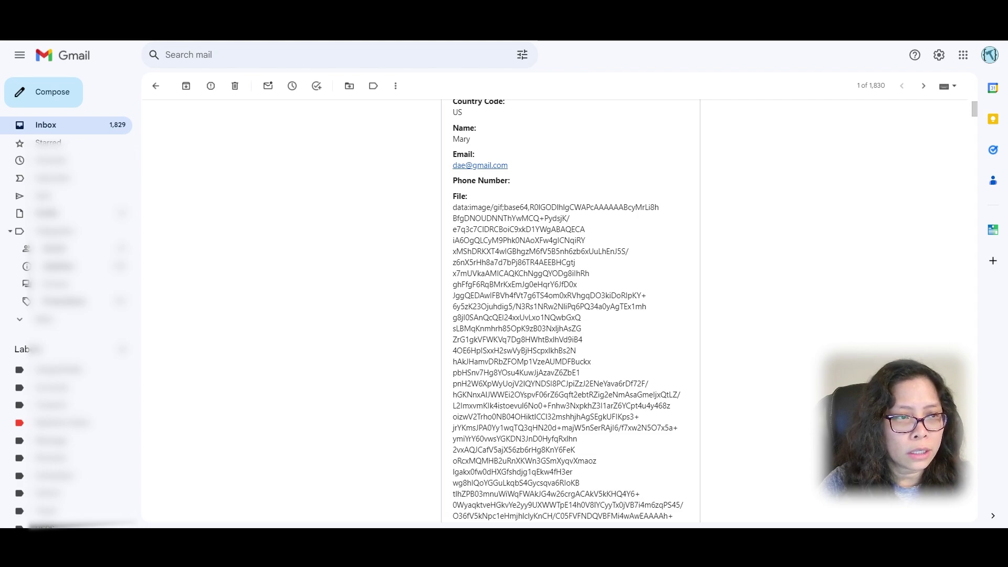
pyautogui.scroll(1, 570, 310)
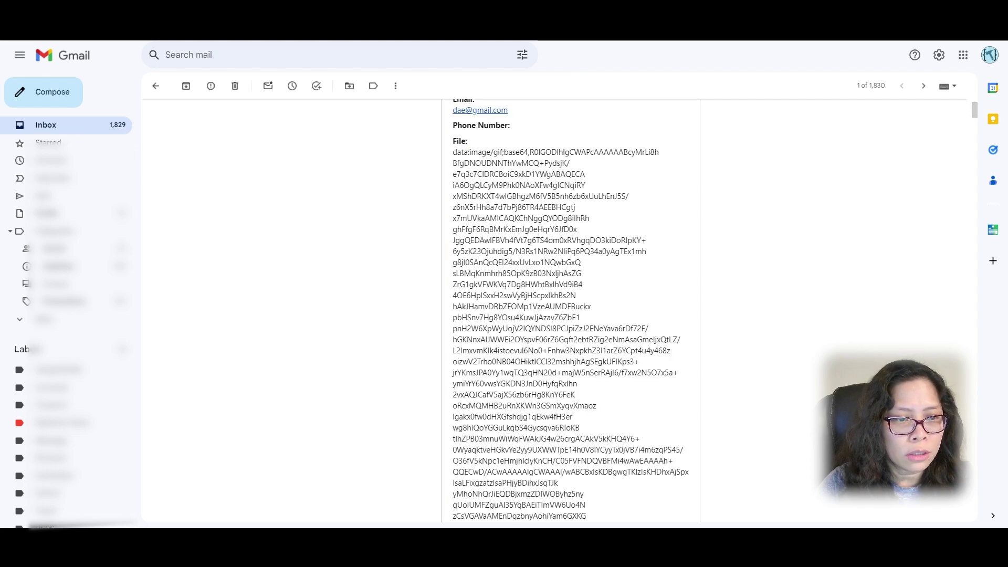
pyautogui.scroll(-1, 570, 310)
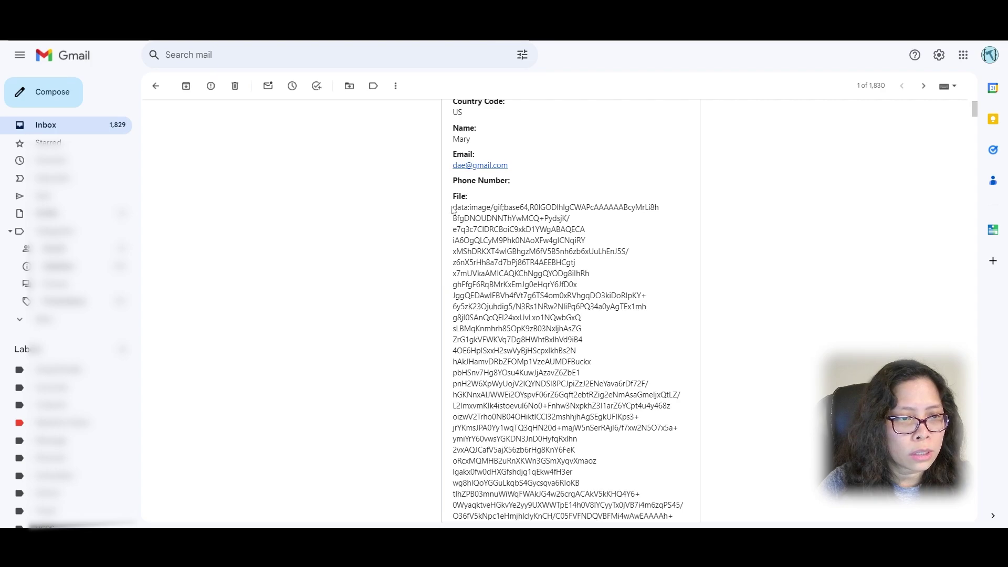
# Step: Select the File data from 'data:image/gif;base64' through to the end
pyautogui.moveTo(453, 206); pyautogui.dragTo(640, 356)
pyautogui.scroll(-8, 628, 322)
pyautogui.scroll(-10, 621, 325)
pyautogui.scroll(-6, 603, 341)
pyautogui.scroll(-10, 609, 336)
pyautogui.scroll(-10, 636, 356)
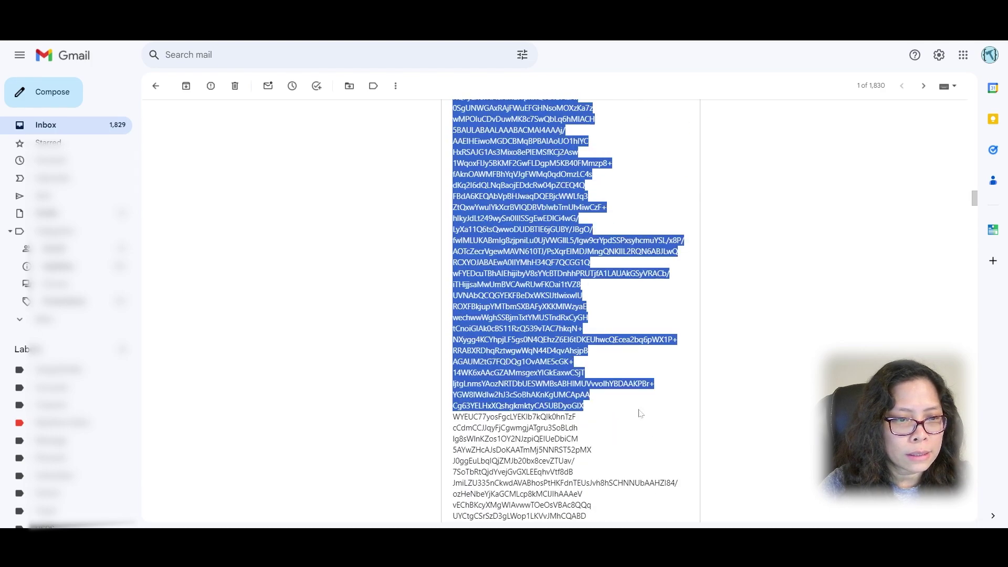
pyautogui.scroll(-10, 642, 420)
pyautogui.moveTo(640, 413); pyautogui.dragTo(607, 395)
pyautogui.scroll(-10, 664, 443)
pyautogui.scroll(-10, 664, 504)
pyautogui.scroll(-15, 664, 510)
pyautogui.scroll(-10, 642, 371)
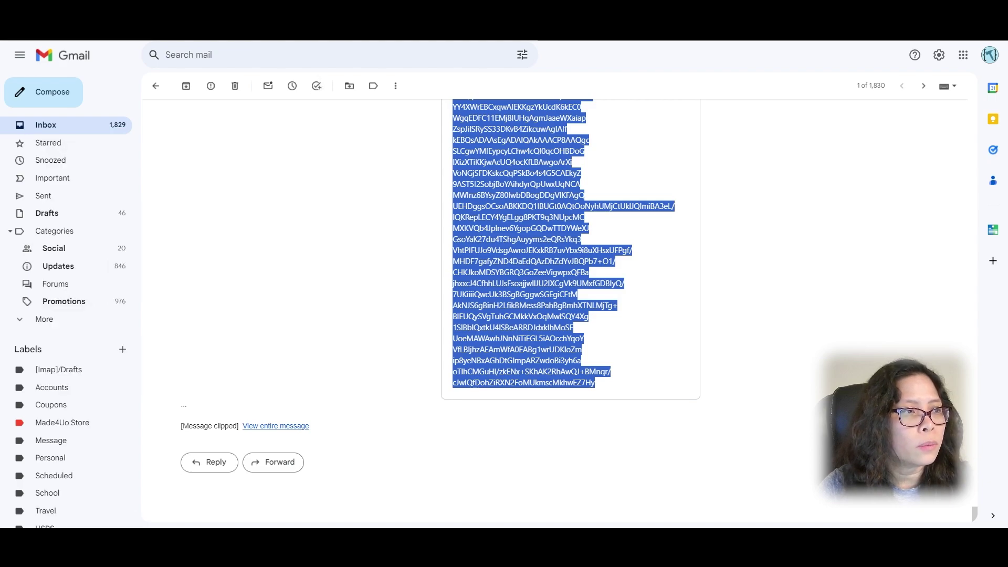
# Step: Paste the copied data:image/gif;base64 logo data as the address in a new Chrome tab
pyautogui.hotkey('ctrl', 't')
pyautogui.hotkey('ctrl', 'v')
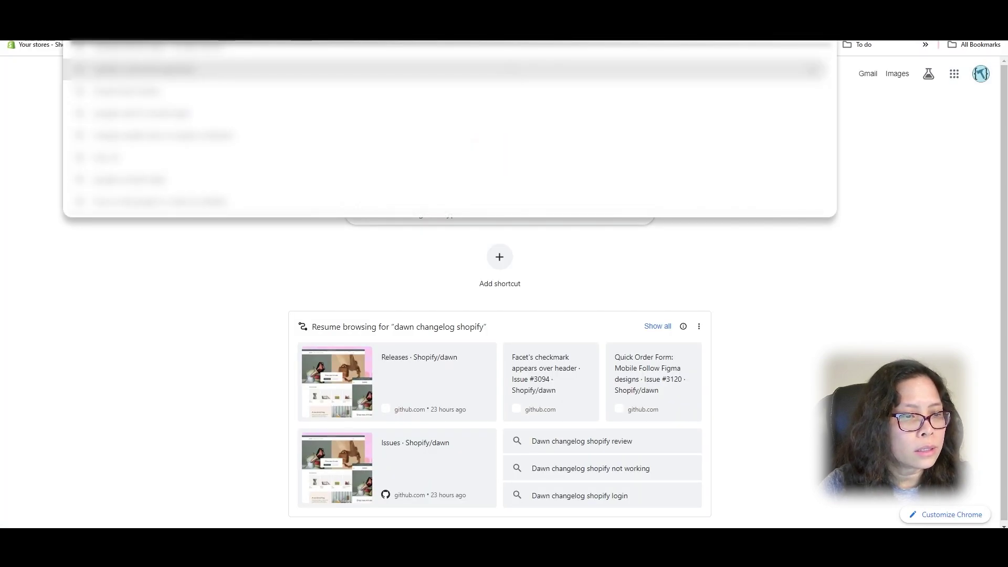
pyautogui.hotkey('ctrl', 'v')
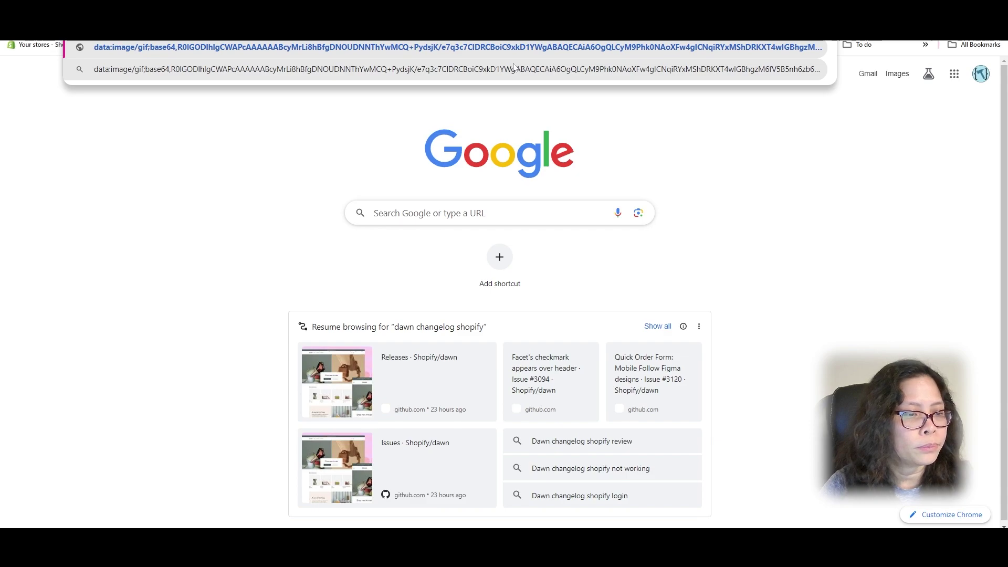